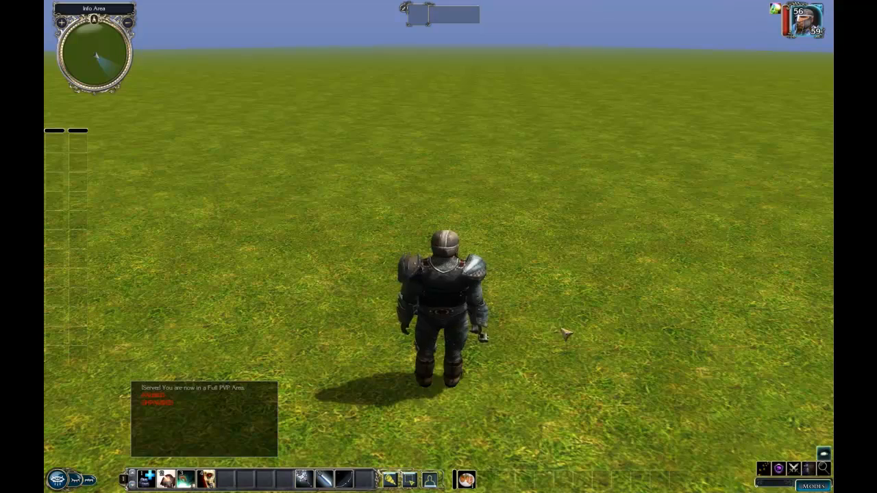
Review the character's inventory and the skill list on the character sheet, down to Survival, and close the sheet
key(i)
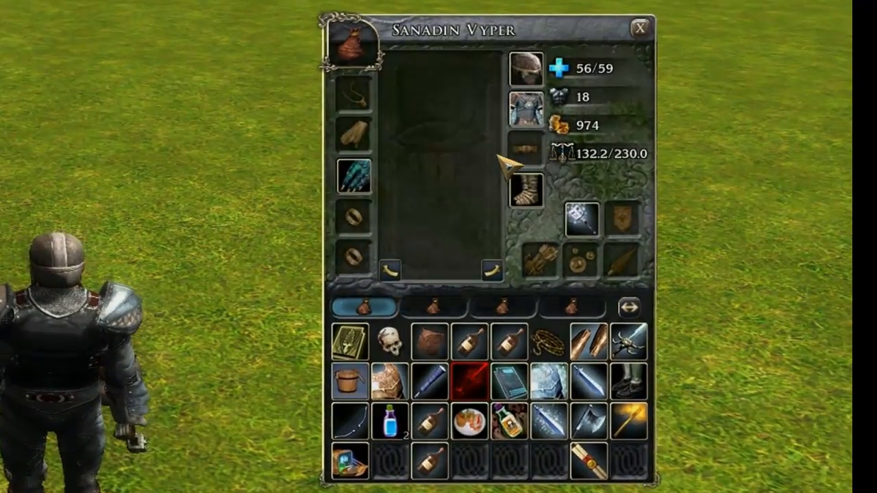
key(i)
key(c)
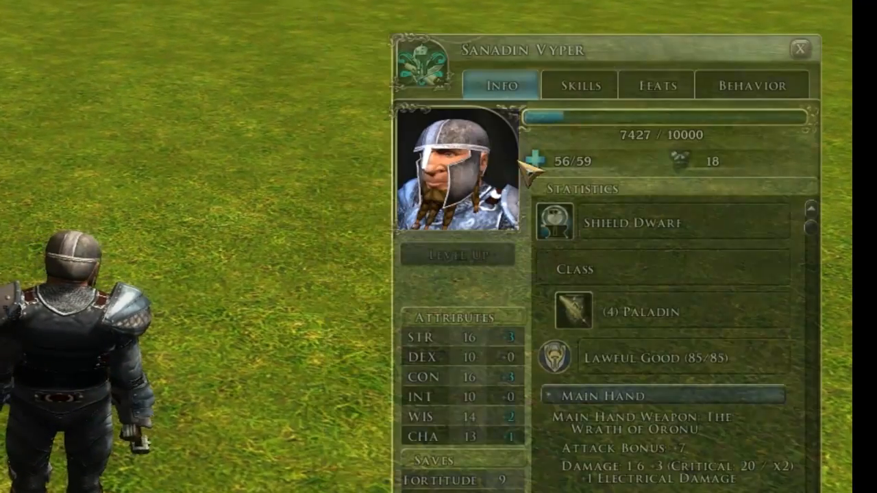
click(569, 90)
drag(803, 307, 814, 492)
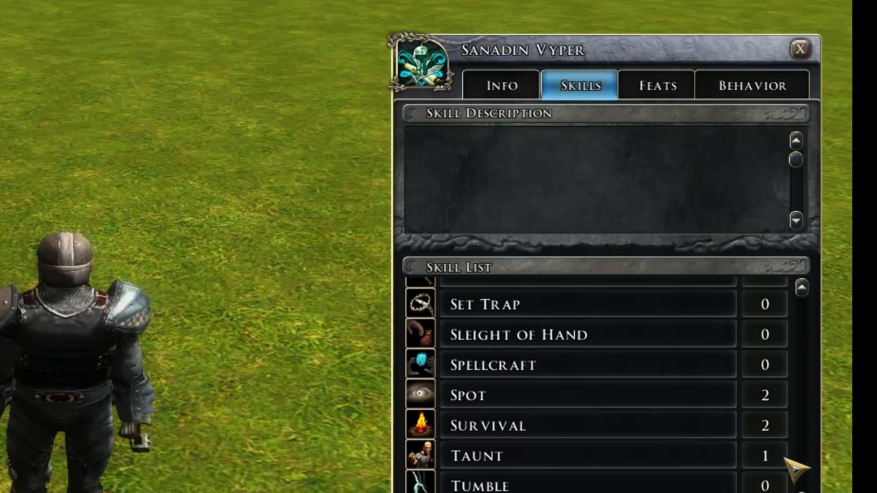
click(802, 53)
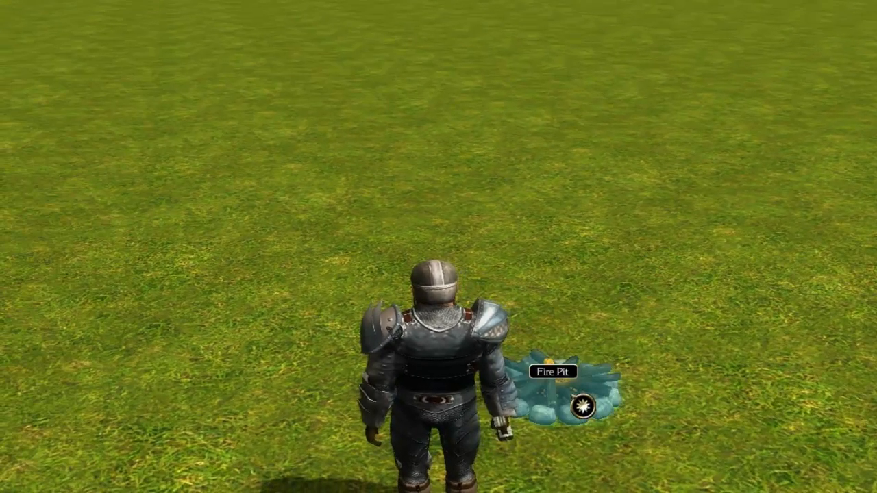
Use the fire pit twice to attempt lighting the fire with a Survival check
click(583, 406)
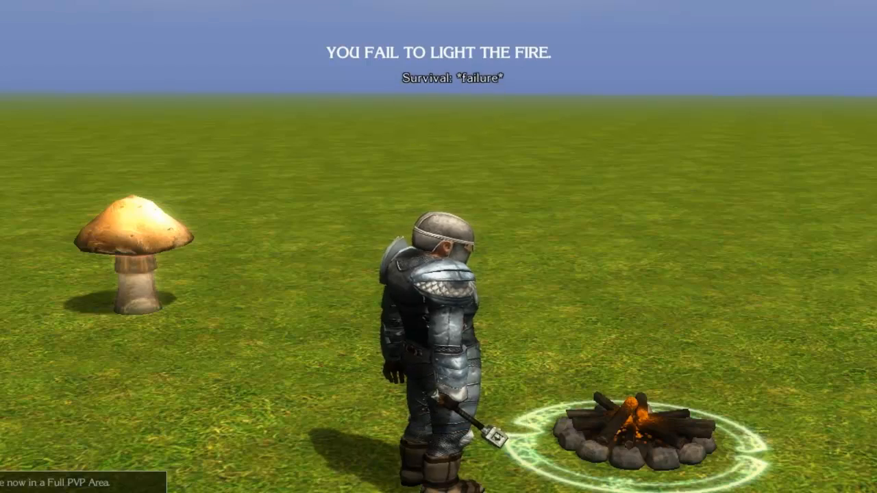
middle_drag(206, 466, 297, 461)
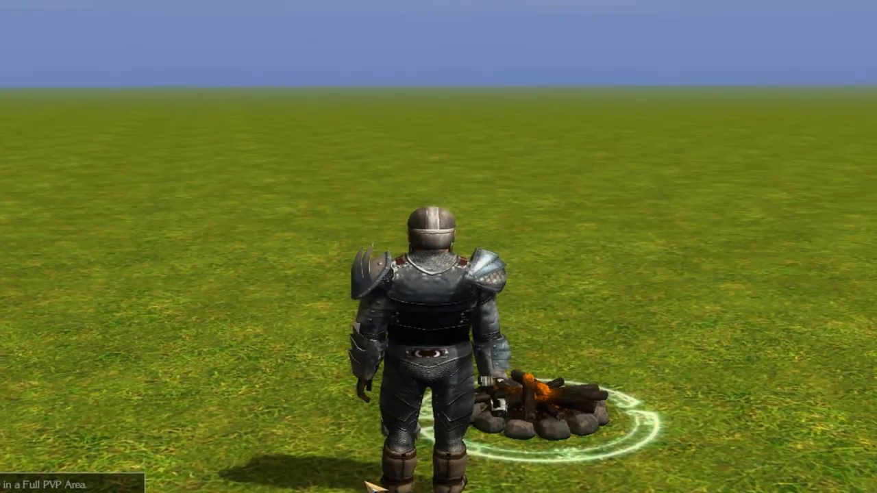
click(545, 428)
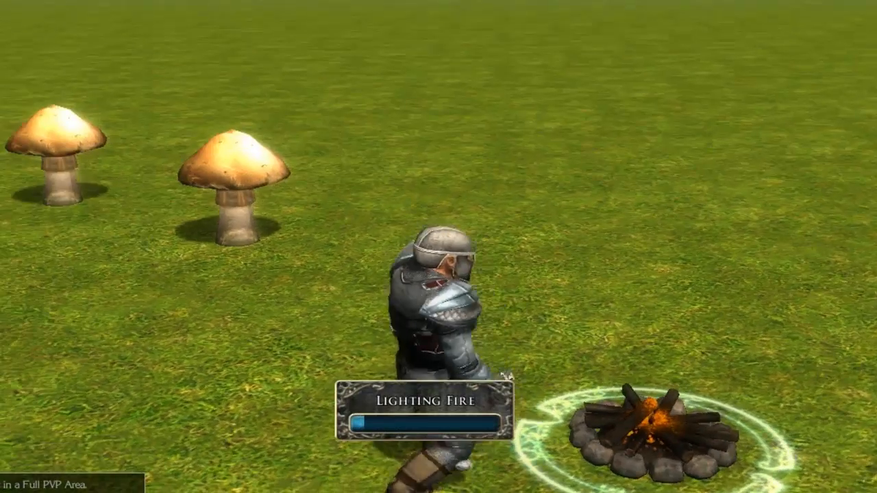
right_drag(545, 427, 570, 401)
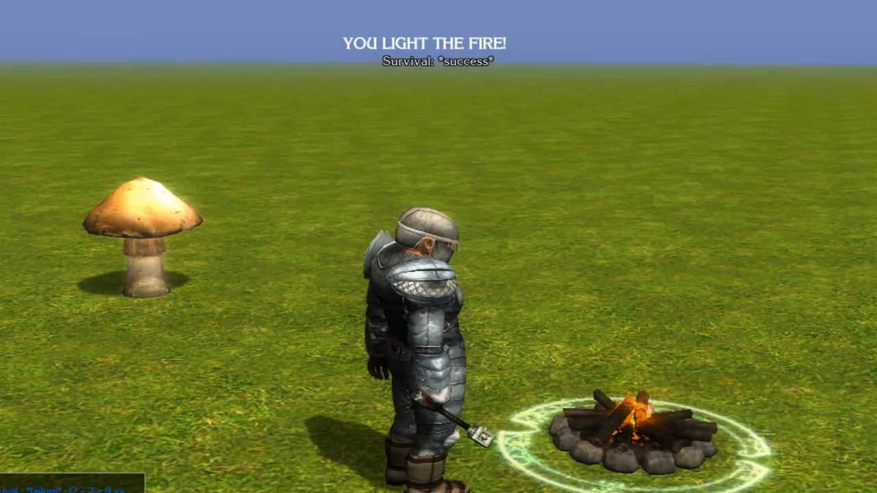
key(a)
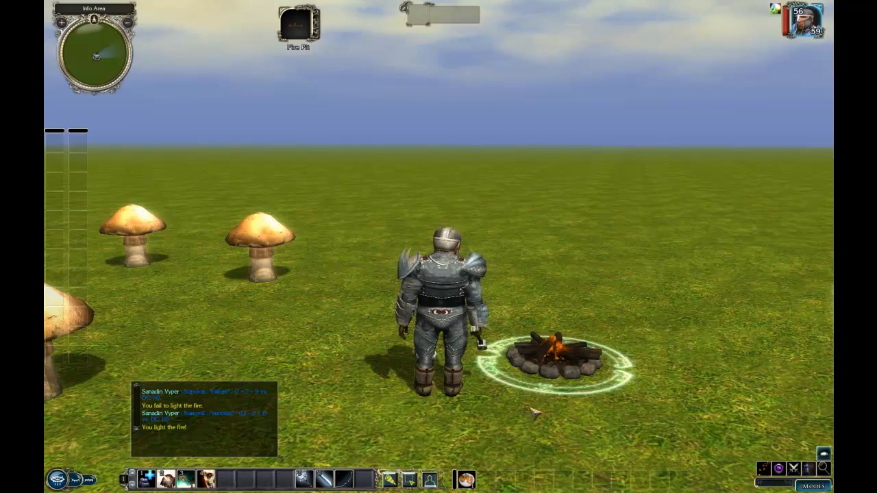
key(d)
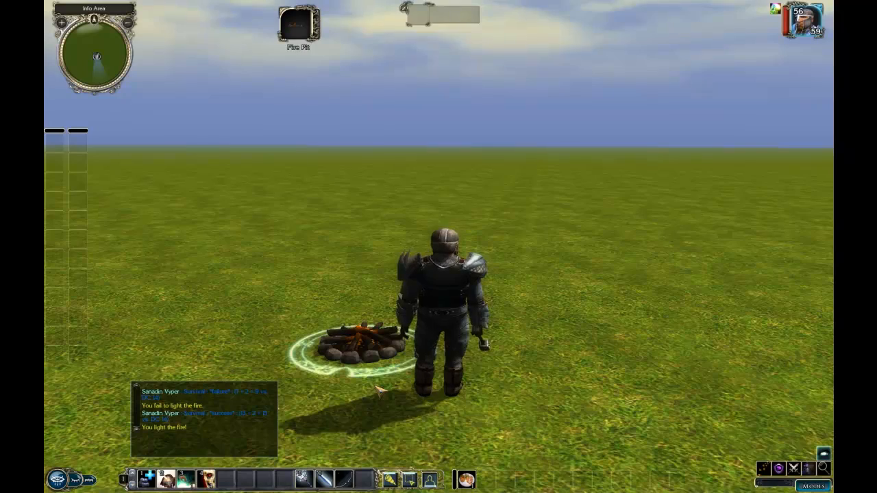
key(a)
key(a)
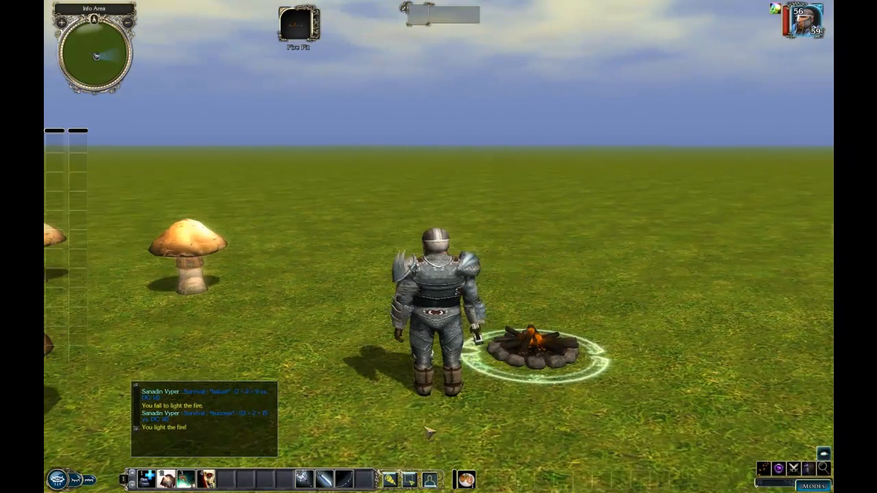
key(a)
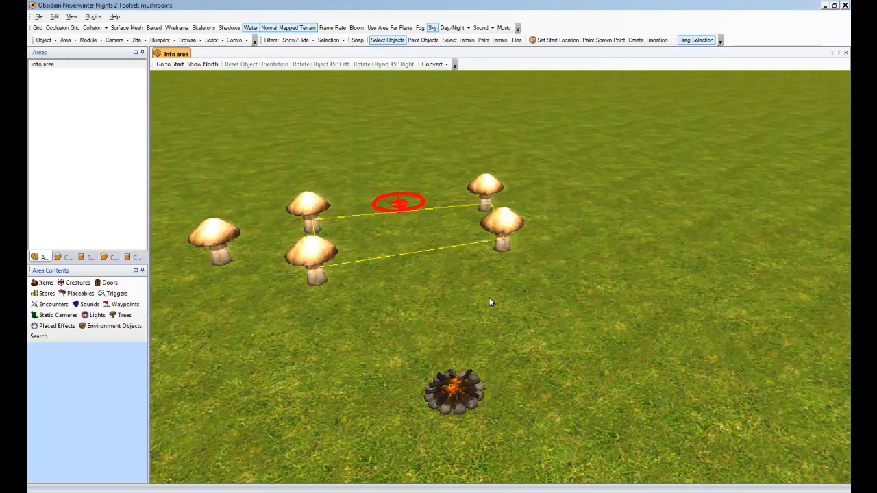
In the Neverwinter Nights 2 Toolset, delete the fire pit placed near the mushrooms in the info area
scroll(489, 300, down, 3)
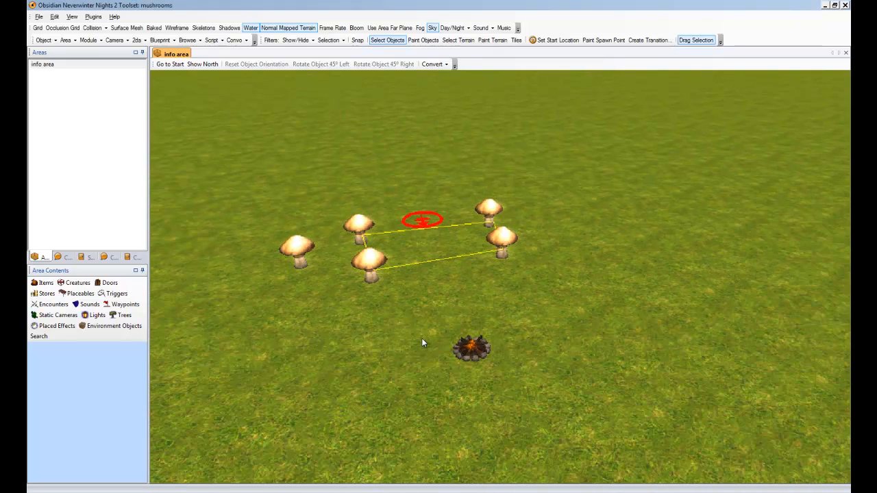
scroll(423, 336, down, 2)
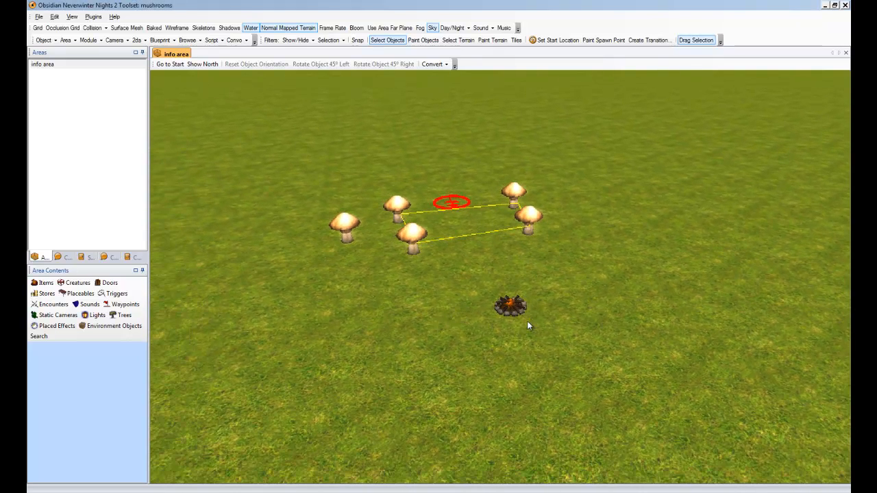
scroll(575, 325, up, 1)
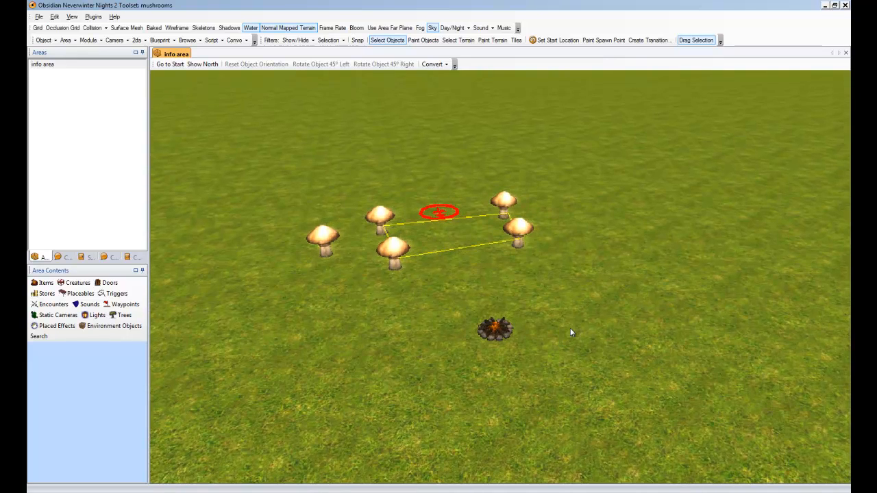
click(498, 332)
key(Delete)
Filter all placeable blueprints by "cave" and place Cave Entrance {01} just behind the group of mushrooms
mouse_move(497, 314)
middle_down()
mouse_move(599, 318)
mouse_move(608, 302)
mouse_move(588, 308)
mouse_move(620, 303)
mouse_move(629, 284)
middle_up()
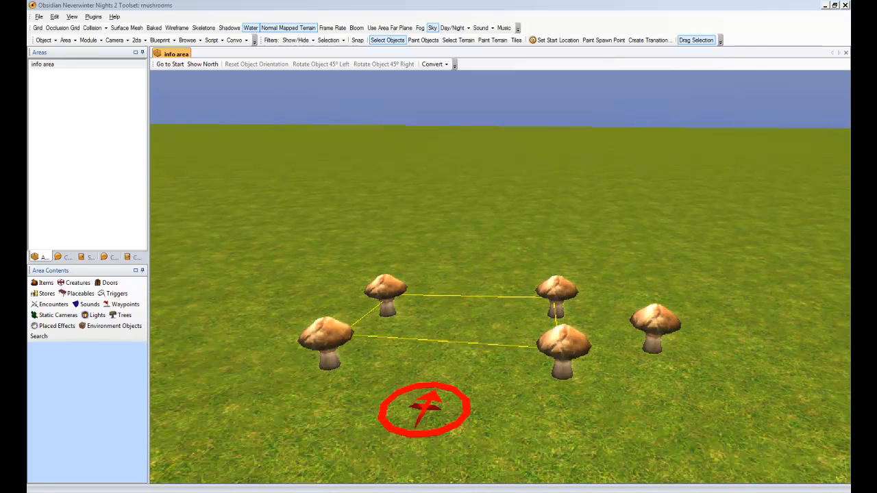
drag(850, 8, 680, 10)
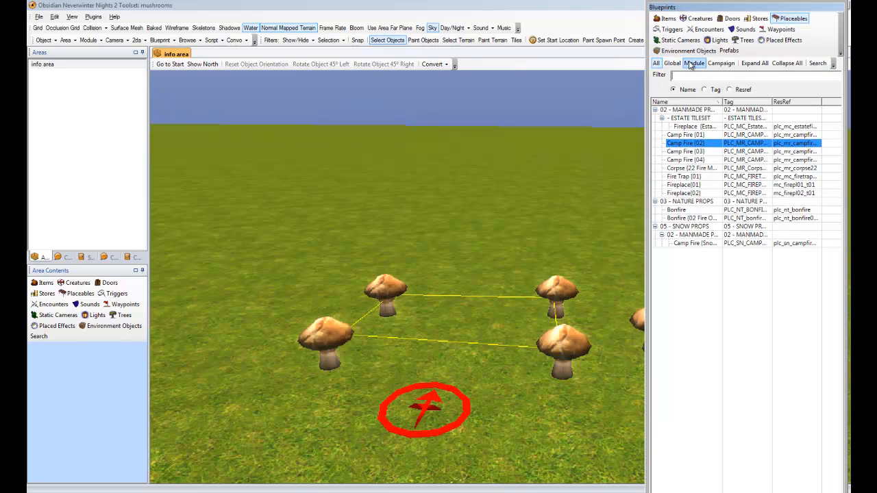
click(692, 63)
click(658, 63)
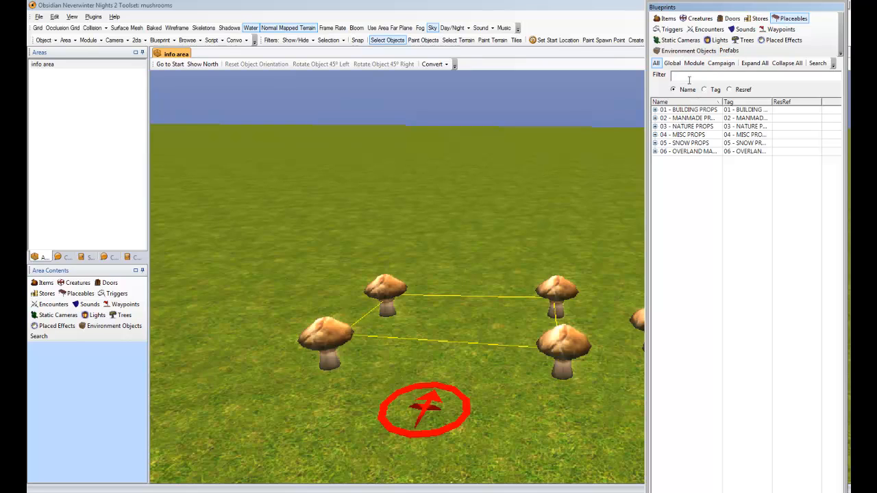
key(Tab)
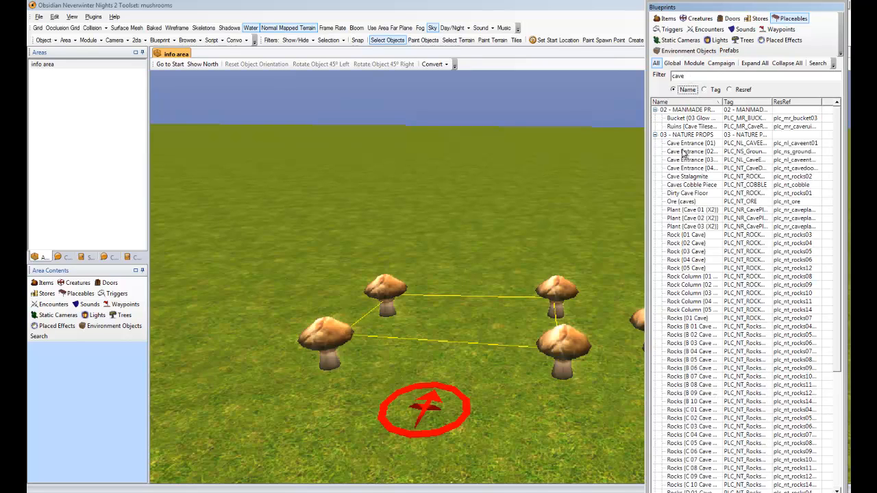
click(686, 143)
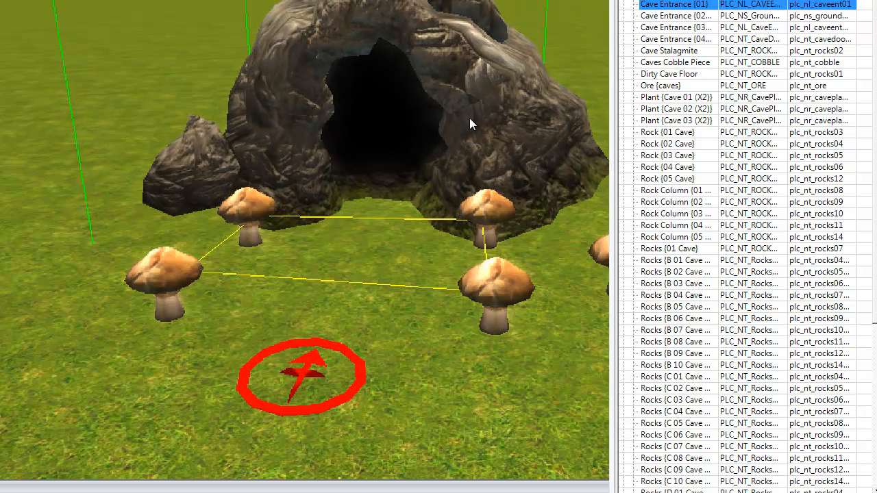
click(44, 211)
Delete the existing trigger outlined between the four mushrooms in front of the cave
mouse_move(345, 265)
middle_down()
mouse_move(318, 249)
mouse_move(340, 248)
mouse_move(318, 235)
middle_up()
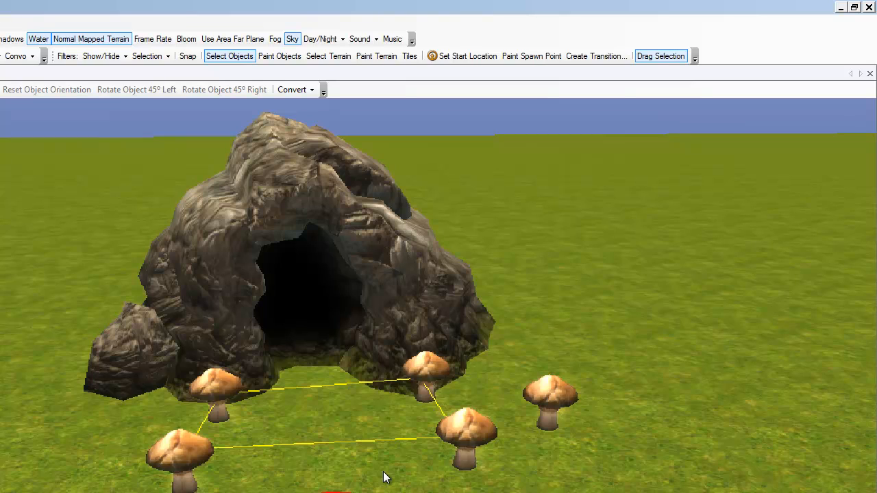
click(344, 405)
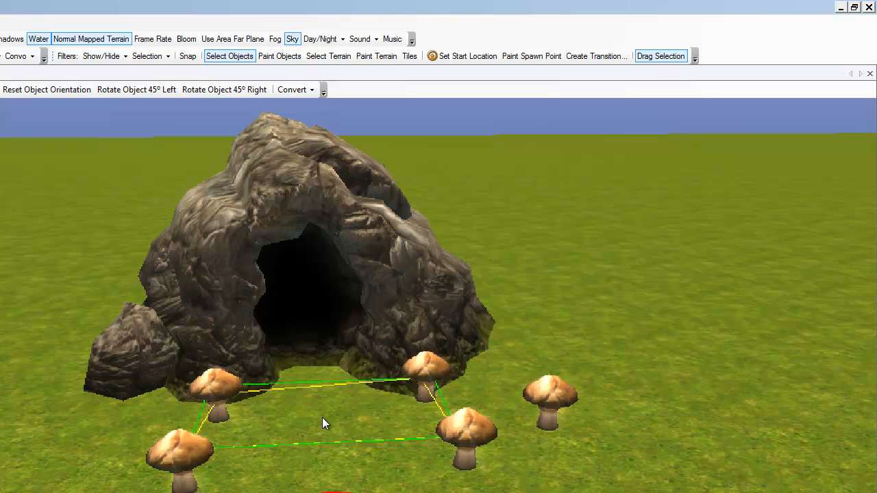
key(Delete)
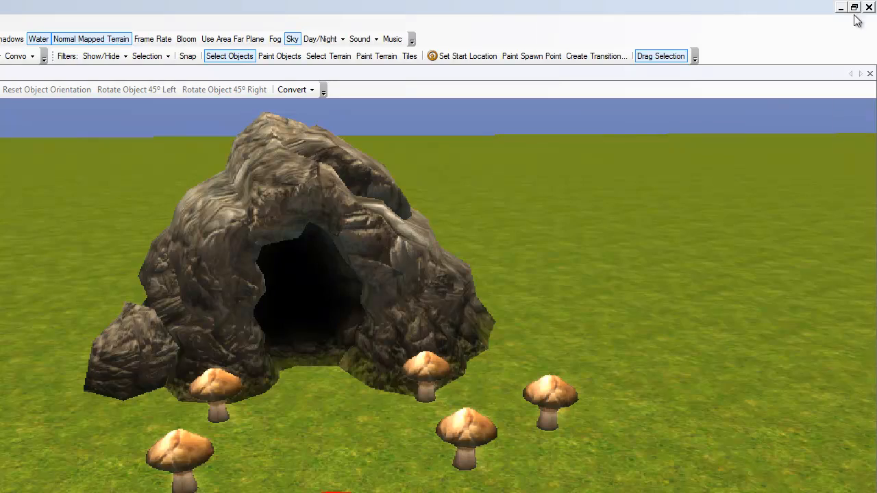
Choose the leg_infocutscene trigger from the Legends Info group of the module's trigger blueprints for painting
drag(876, 14, 688, 14)
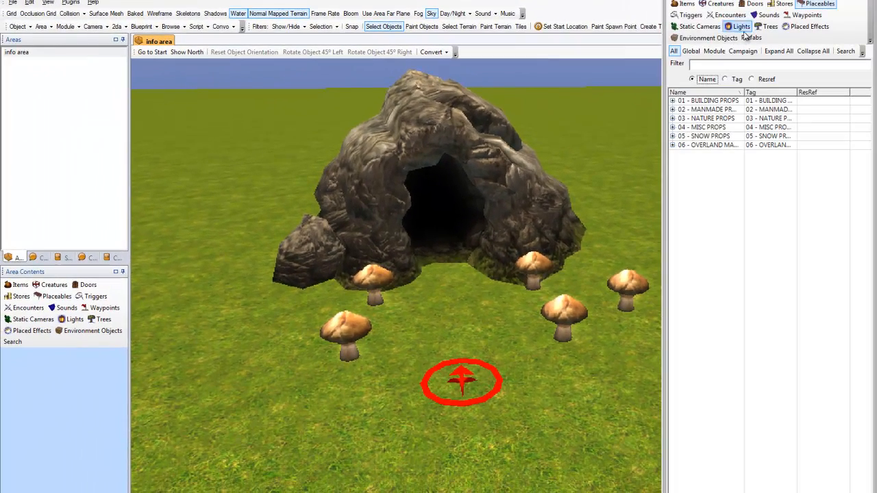
click(691, 15)
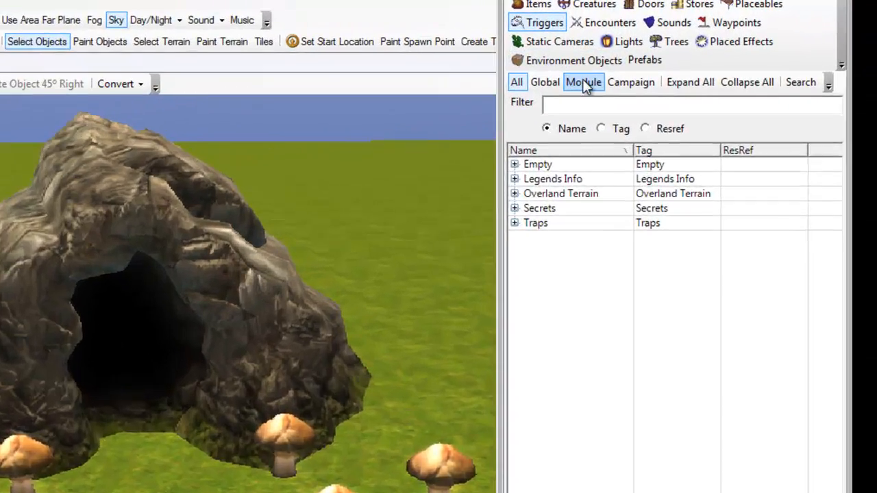
click(714, 51)
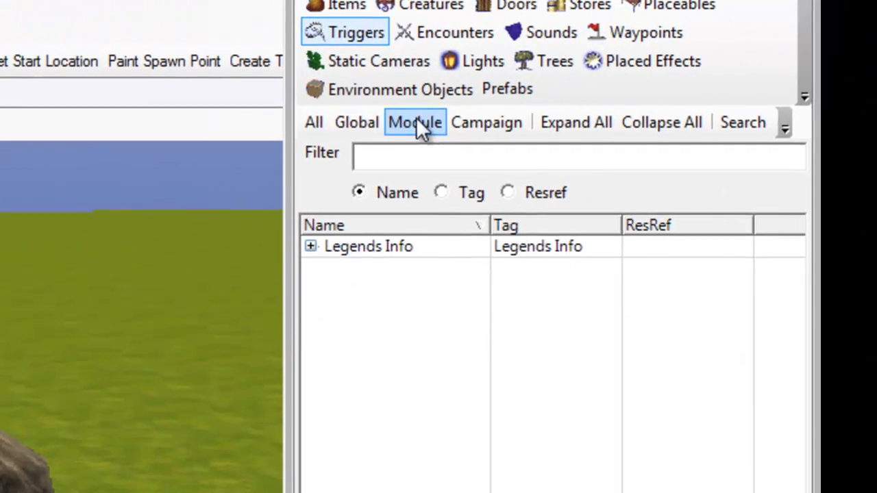
click(311, 247)
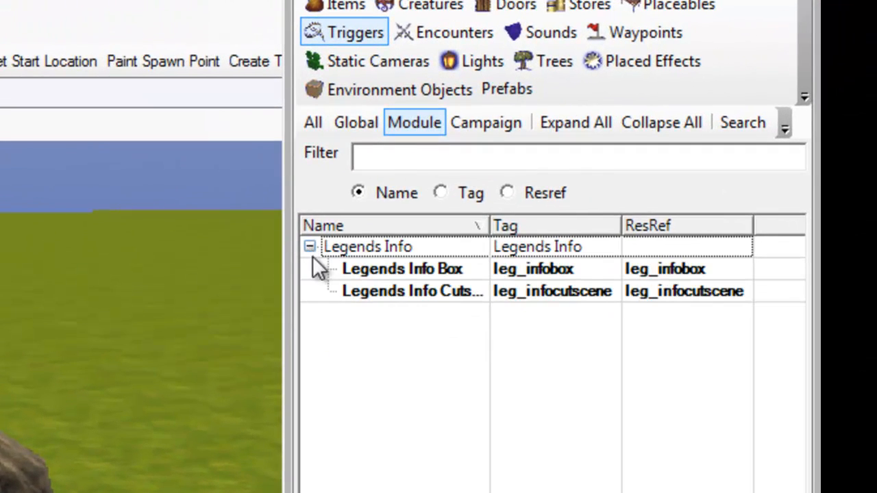
click(437, 292)
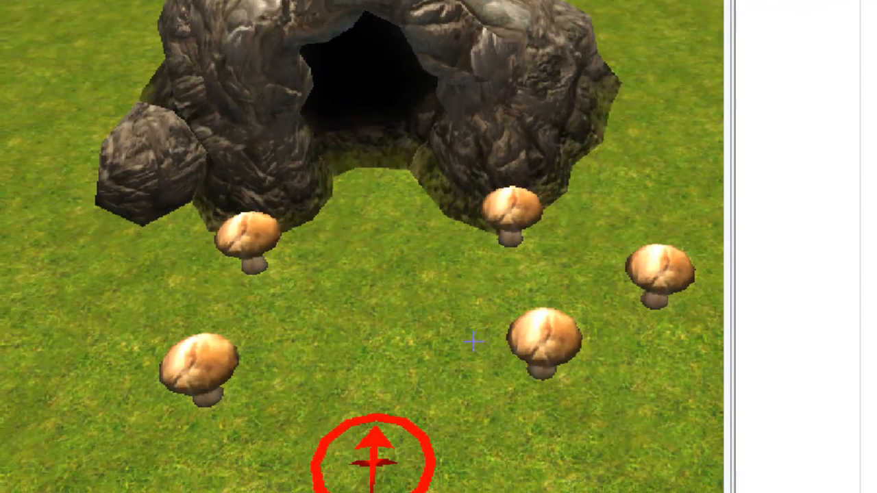
Draw the trigger as a four-sided polygon with its corners at the four mushrooms in front of the cave
mouse_move(473, 341)
middle_down()
mouse_move(469, 282)
mouse_move(481, 356)
middle_up()
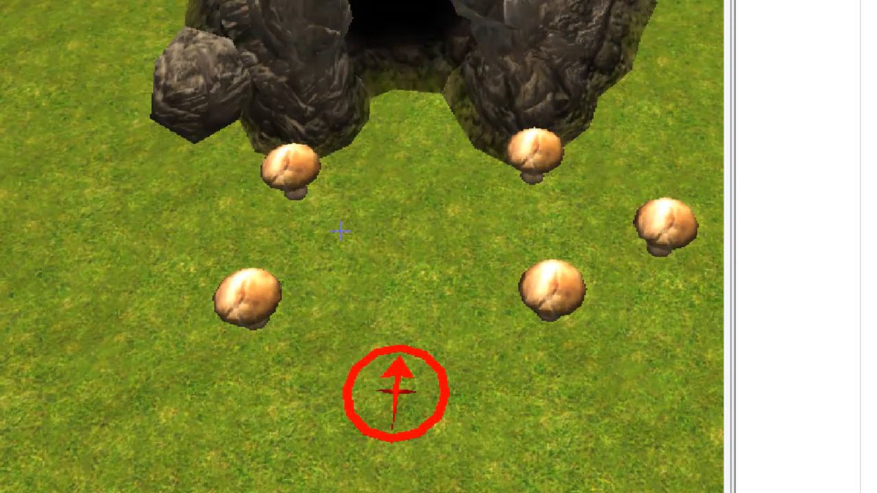
click(533, 173)
click(550, 312)
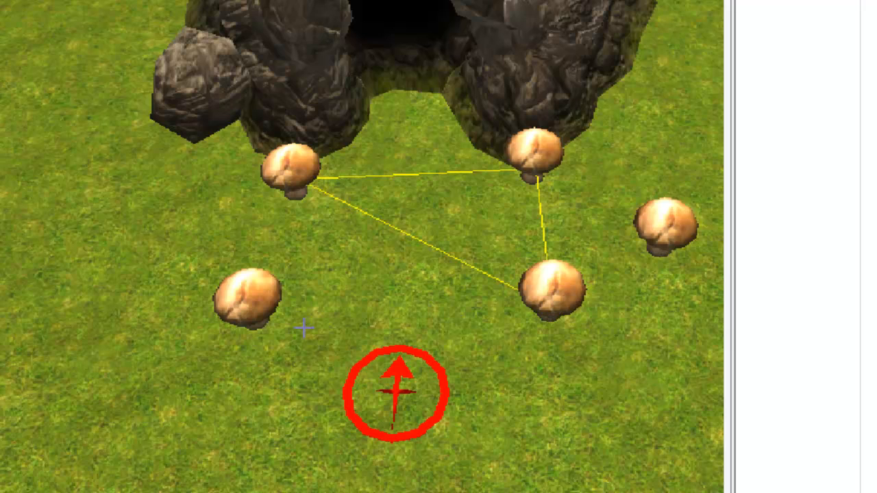
click(258, 319)
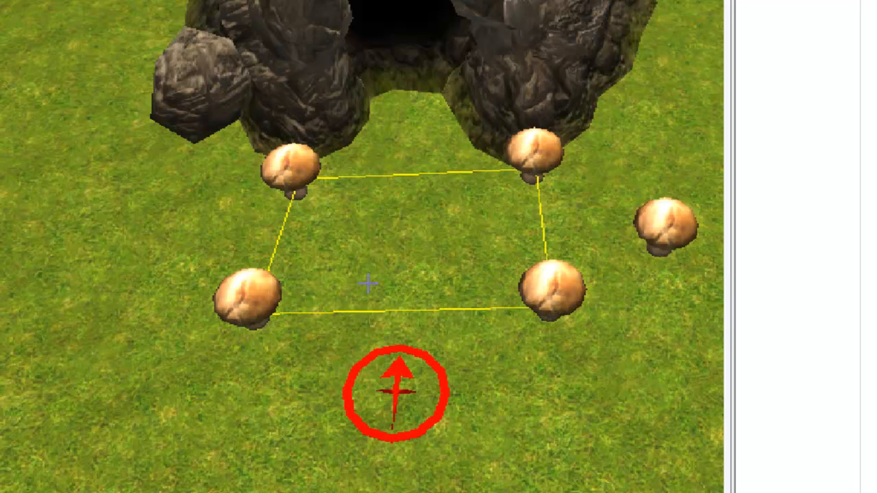
middle_drag(457, 160, 464, 120)
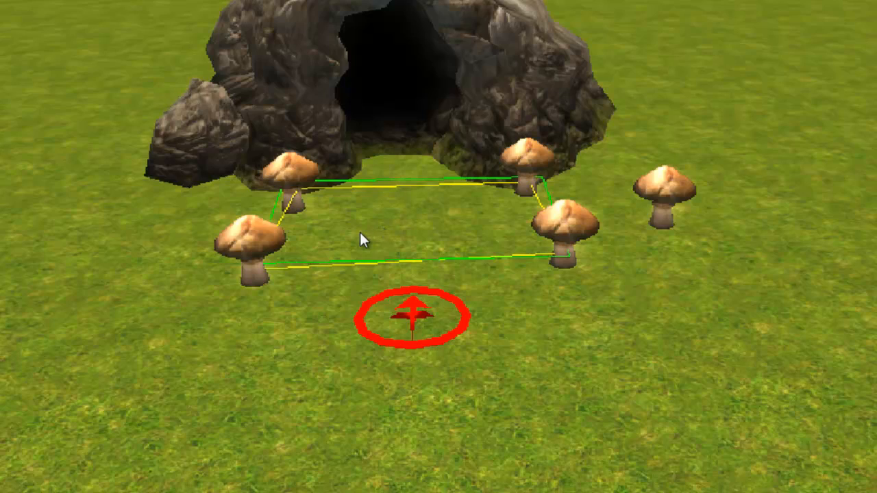
Open the Legends Info Plugin's editor for camera cutscenes
scroll(366, 223, up, 5)
scroll(367, 225, down, 5)
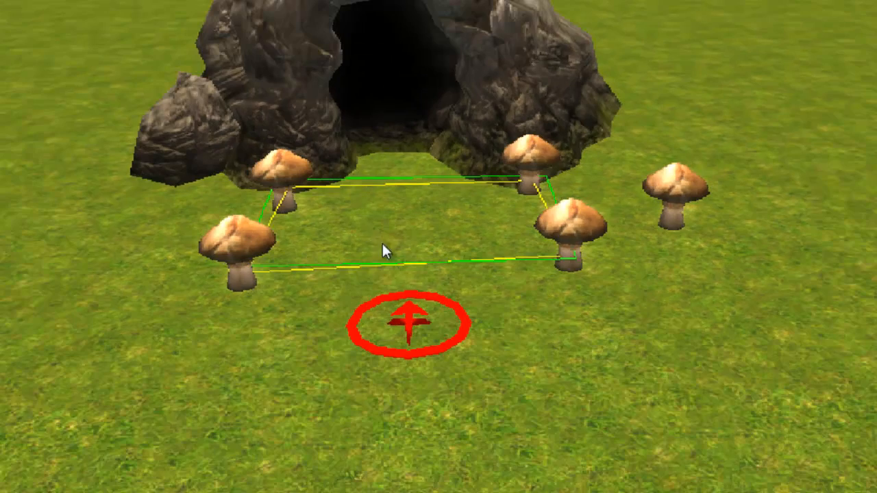
scroll(388, 225, down, 6)
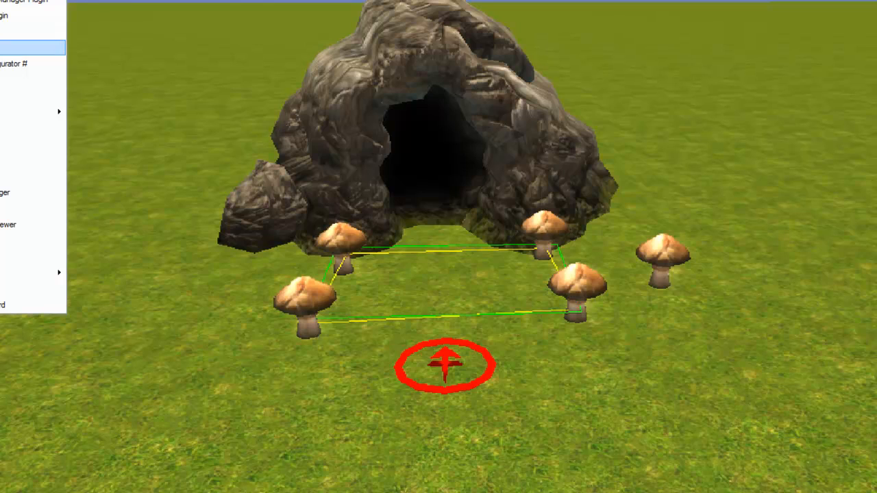
click(13, 48)
click(154, 60)
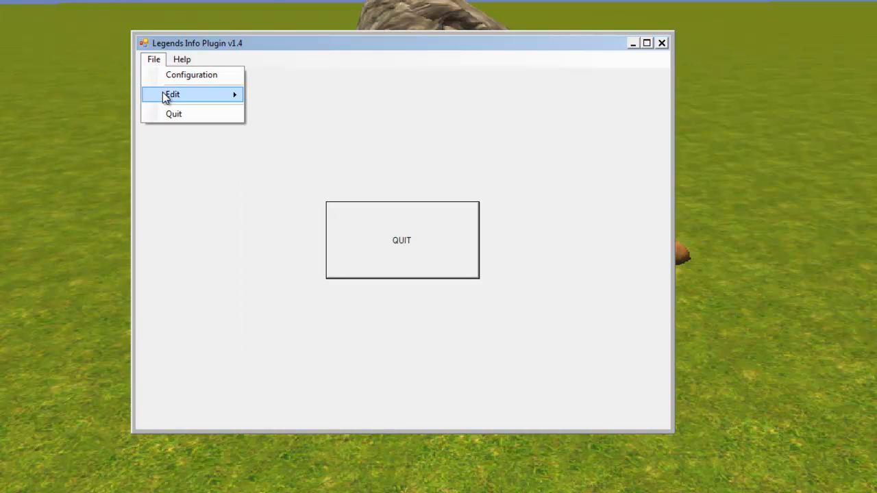
mouse_move(164, 95)
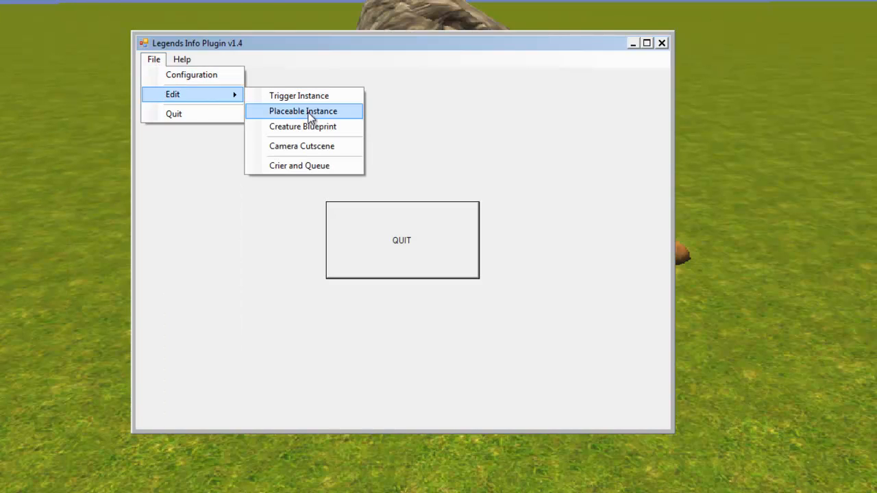
click(339, 149)
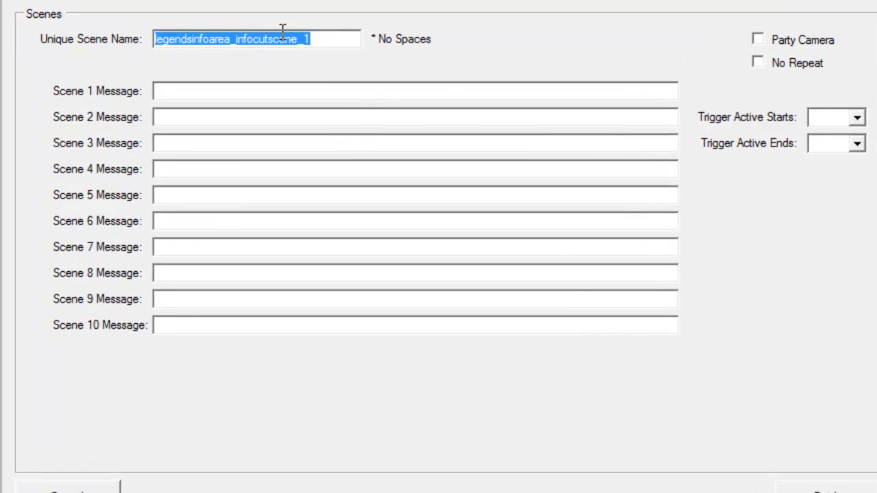
Set the unique scene name to koboldcave_scene and enable No Repeat for the cutscene
drag(298, 44, 130, 48)
text(koboldca)
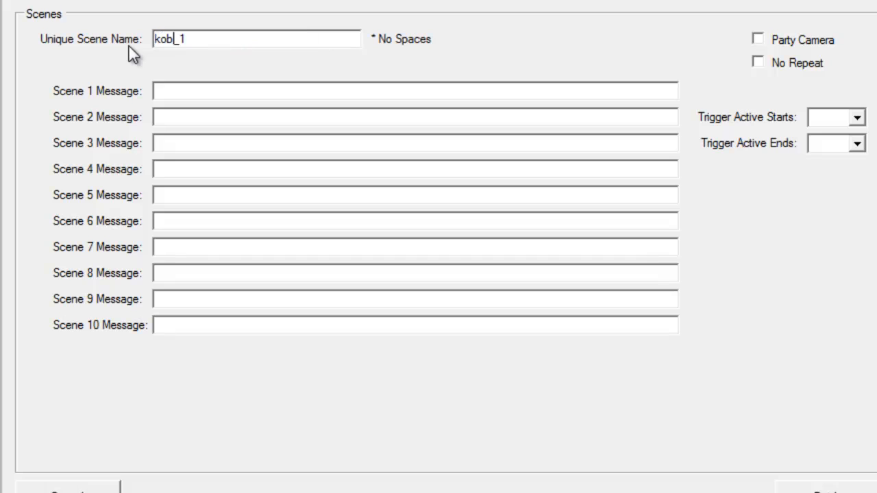
text(ve_scene)
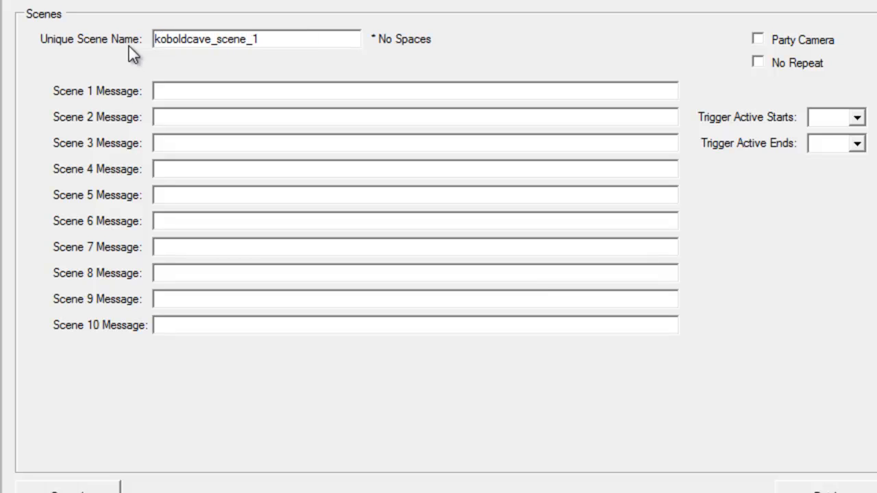
key(End)
key(BackSpace)
key(BackSpace)
Enter "The cave looks dark and scary." as scene 1 message and "You hear the sounds of barks and growls from inside." as scene 2
text(The cave look)
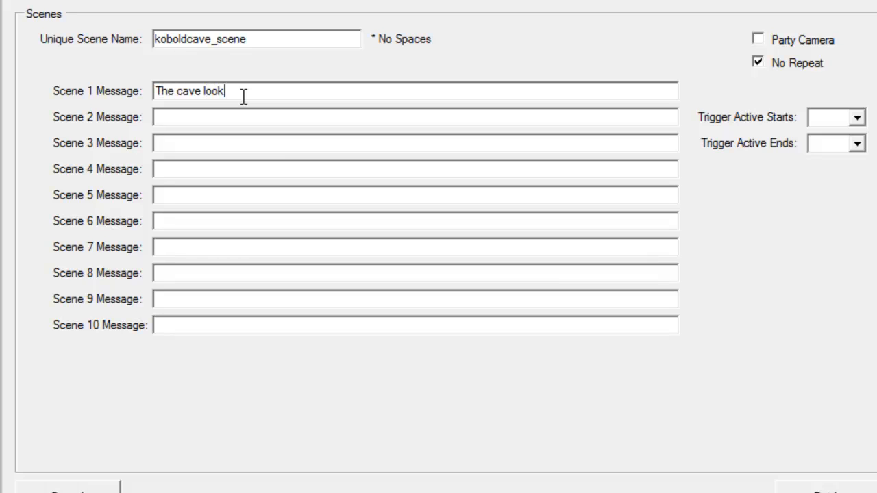
text(s dark and scary.)
key(Tab)
text(Yo)
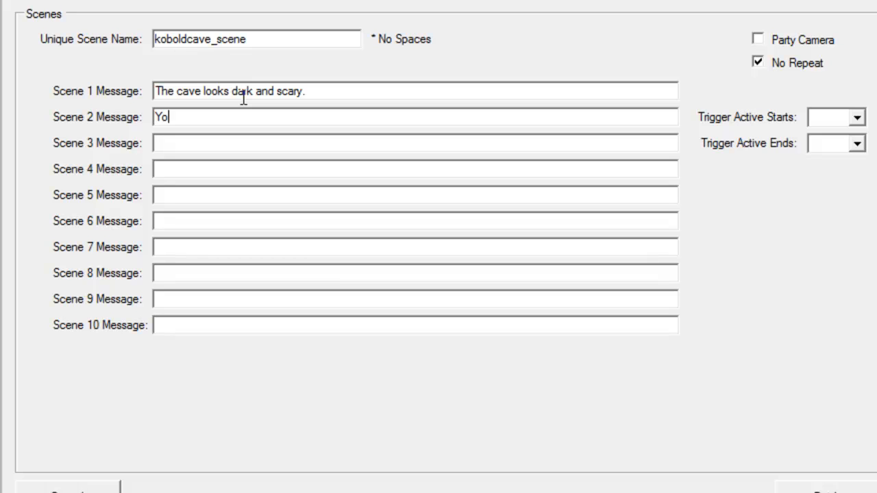
text(u hear the sounds)
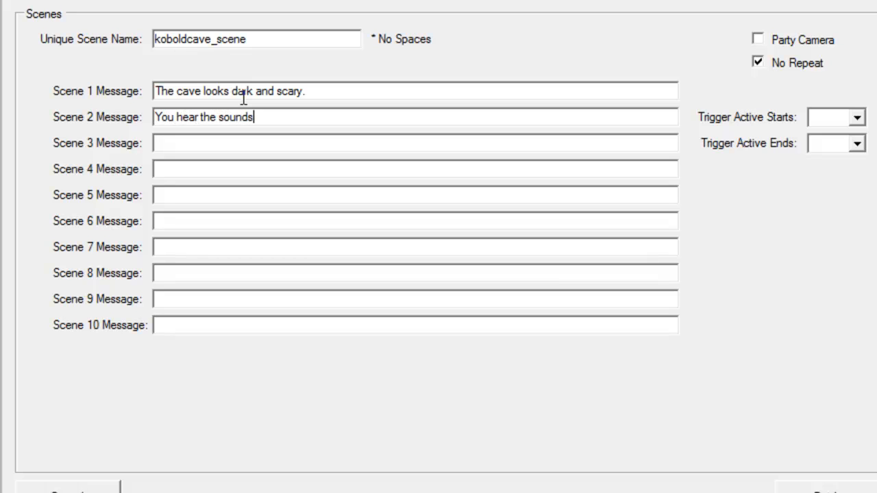
text( of barks and grow)
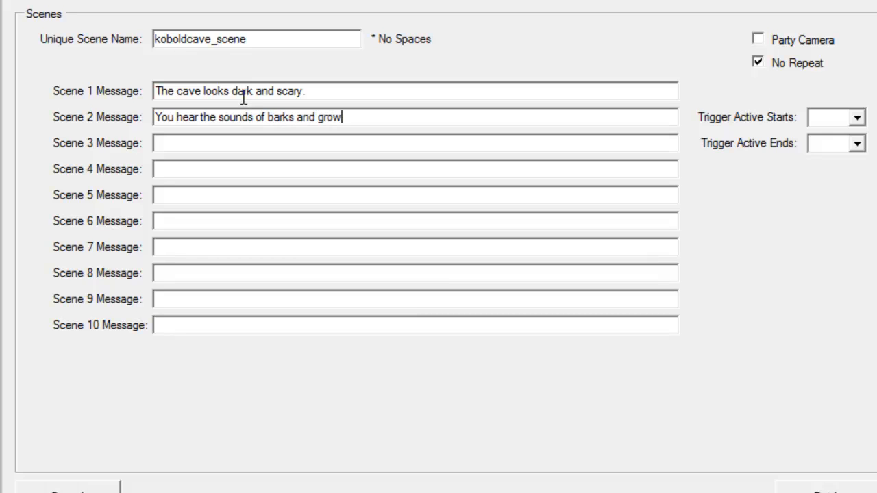
text(ls from inside.)
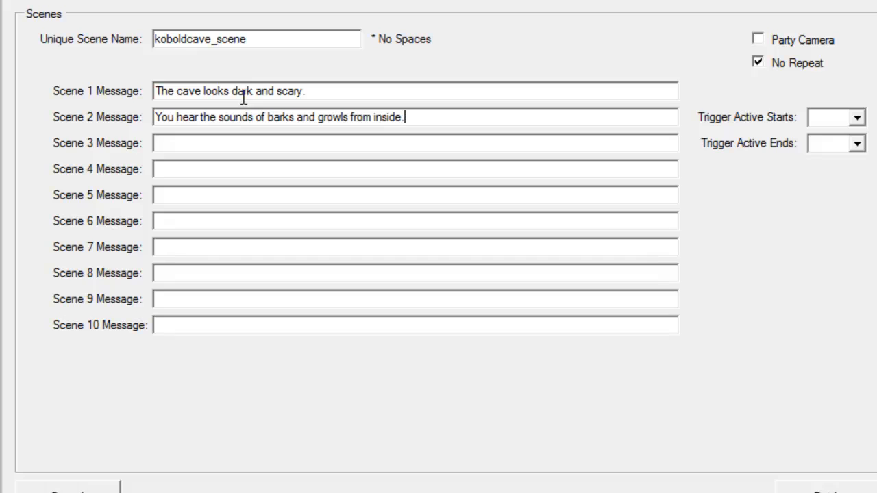
Enter "What danger lurks in the darkness for you?" as the scene 3 message and build the cutscene
key(Tab)
text(What dange)
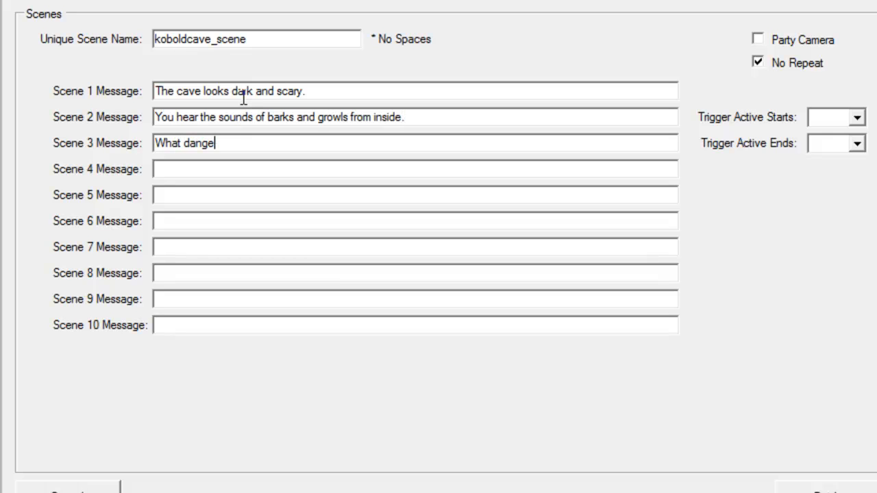
text(r lurks in the darkness for you?)
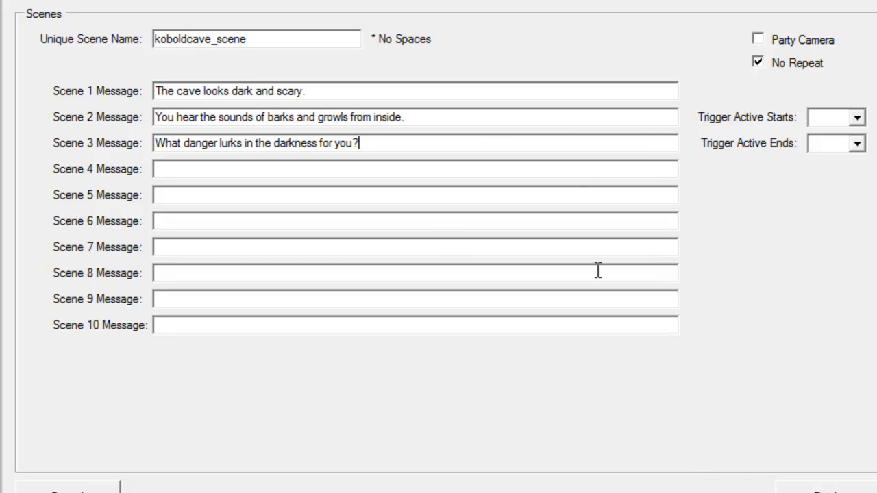
click(826, 490)
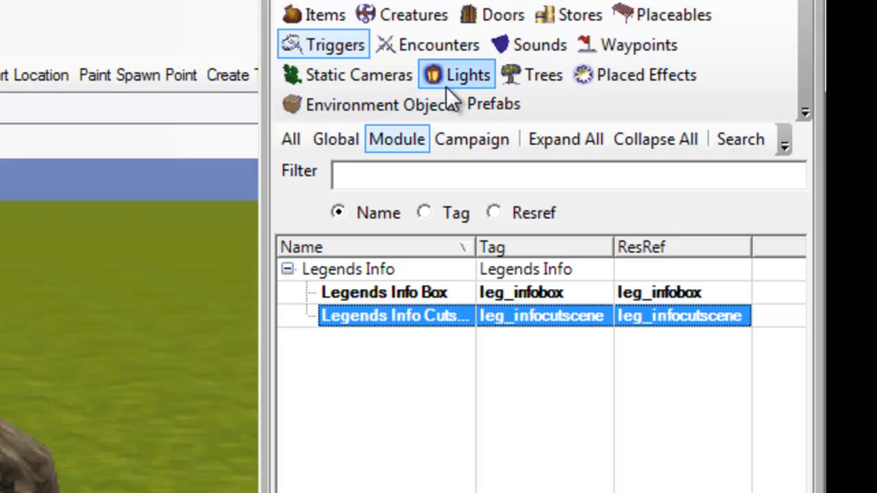
Choose the koboldcave_scene cutscene camera from the Legends Info scenes of the module's static camera blueprints for painting
click(306, 79)
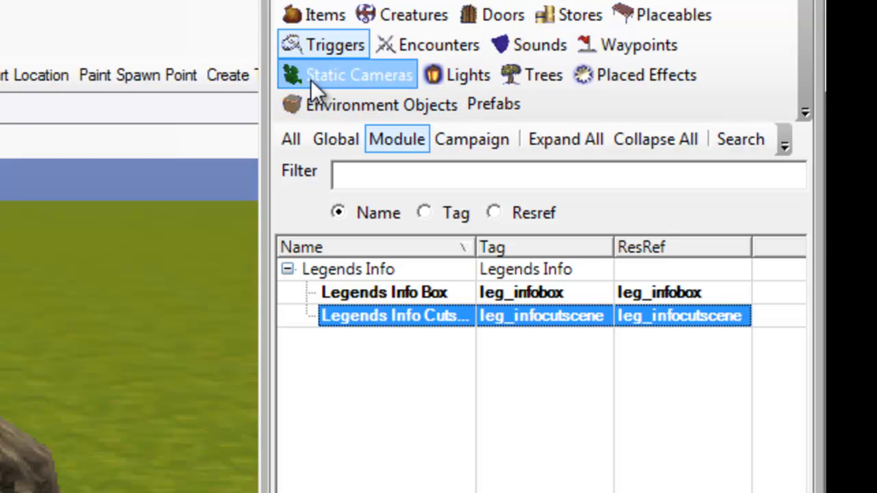
click(288, 270)
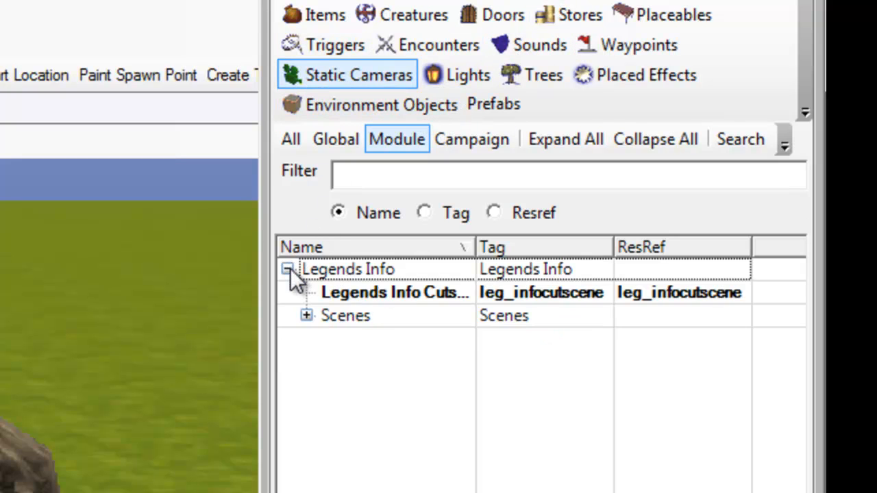
click(306, 314)
click(449, 342)
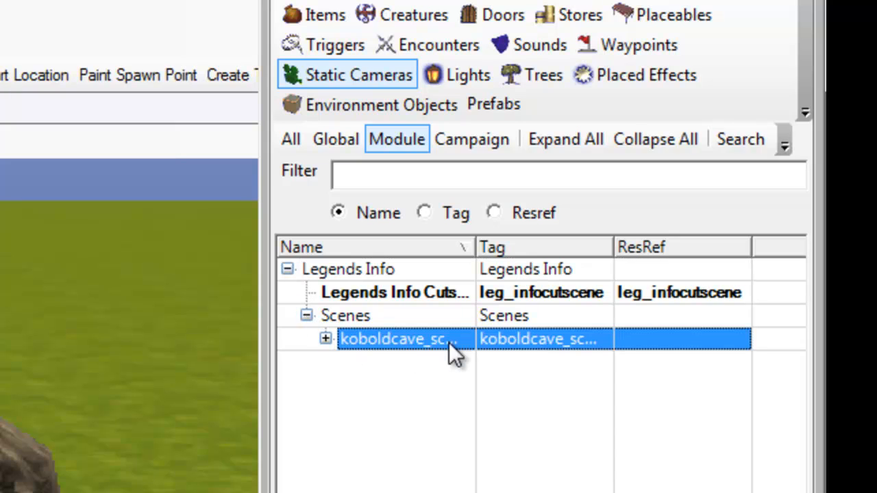
drag(475, 251, 501, 251)
click(326, 339)
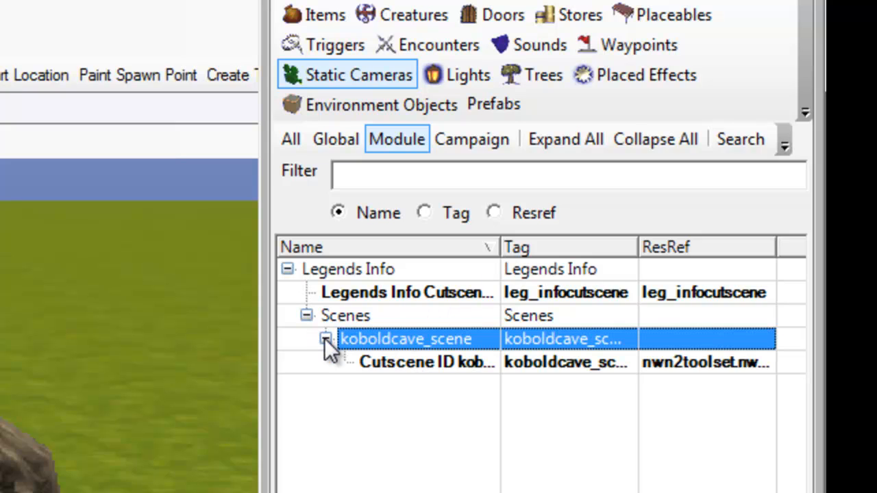
click(437, 364)
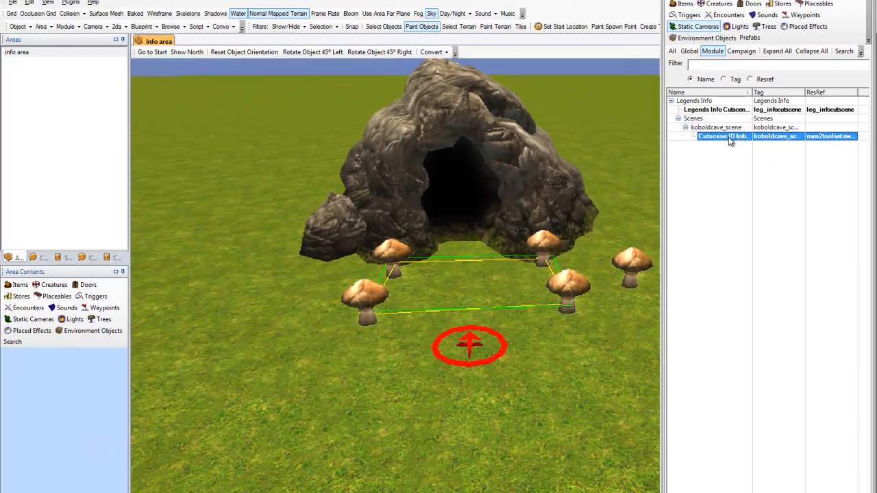
Place three of the cutscene cameras in a row on the grass in front of the start location marker and end painting
mouse_move(476, 331)
mouse_down()
mouse_move(406, 421)
mouse_move(367, 422)
mouse_up()
click(367, 422)
click(403, 423)
click(456, 424)
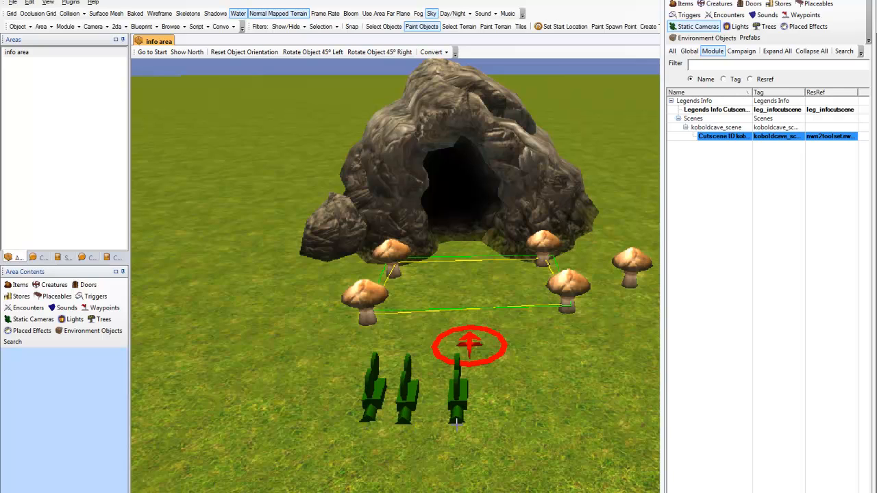
key(Escape)
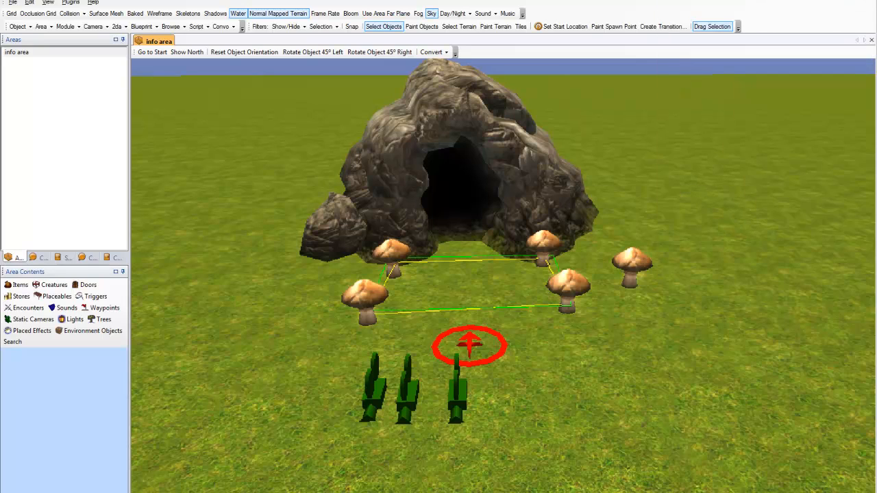
click(530, 386)
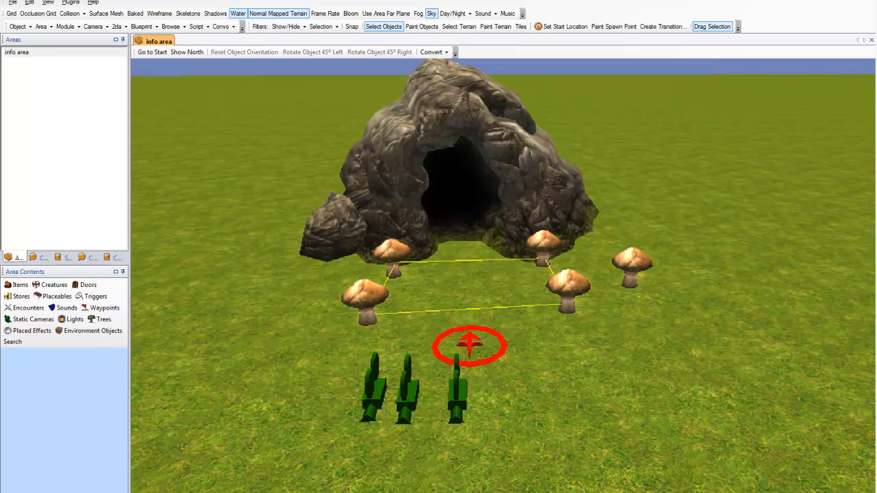
Widen the object properties area and show the camera preview of the leftmost cutscene camera
drag(876, 5, 671, 2)
drag(625, 1, 601, 1)
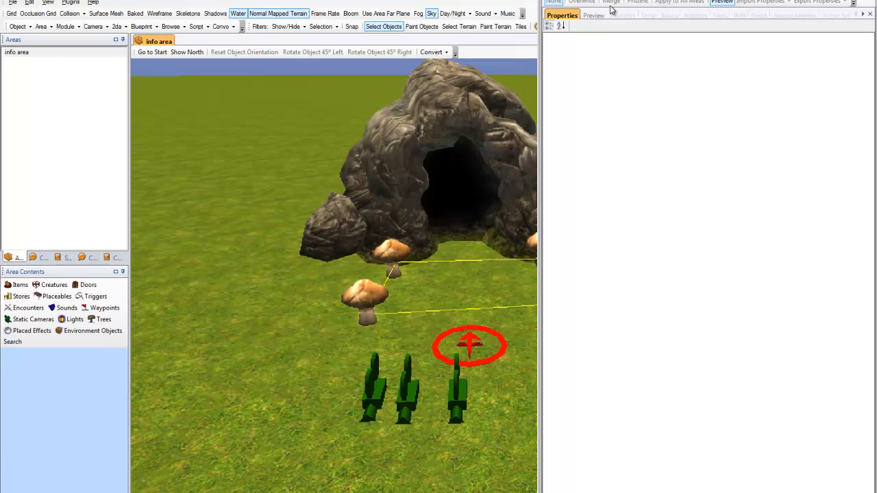
click(368, 396)
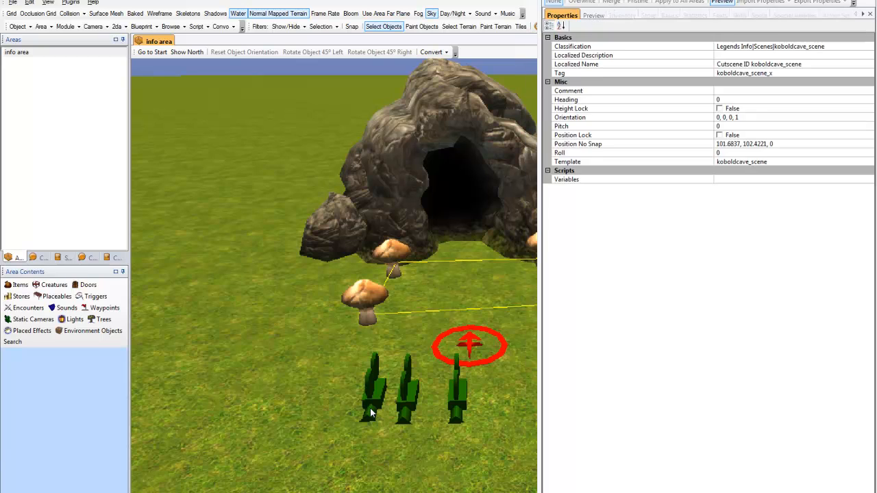
click(593, 16)
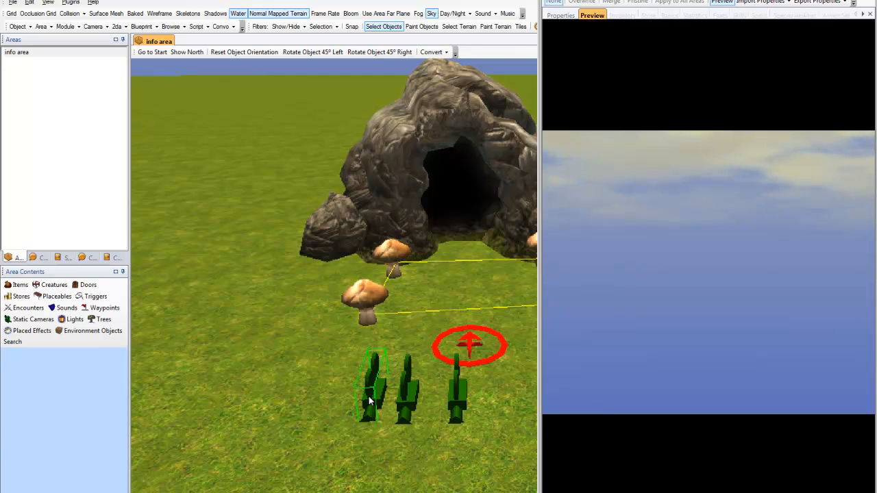
Move the leftmost camera well out to the cave's left side, turn it toward the entrance and raise it to frame cave and mushrooms
drag(374, 397, 440, 316)
drag(320, 346, 233, 363)
scroll(233, 362, down, 5)
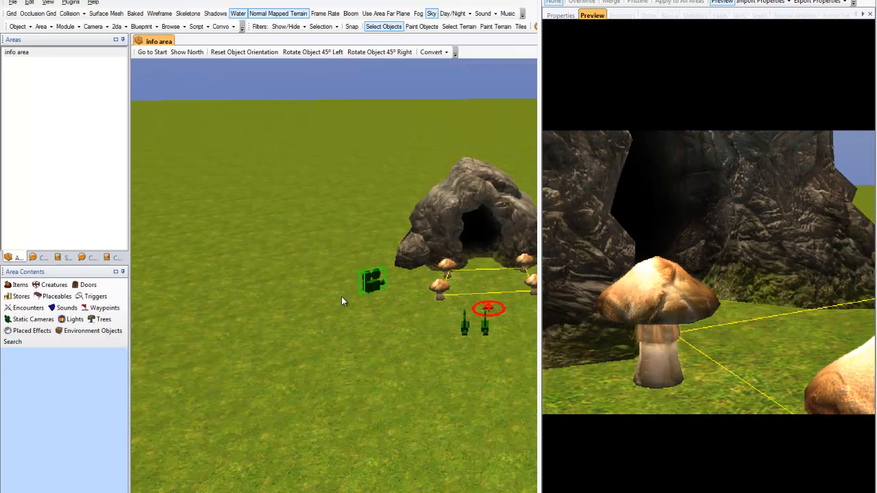
drag(372, 288, 309, 363)
key(Page_Up)
key(Page_Up)
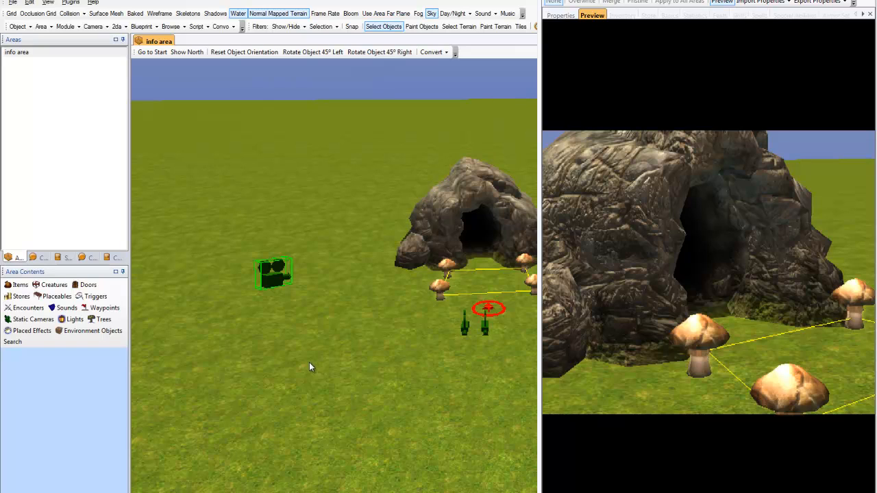
Raise the middle camera, turn it toward the cave and move it between the mushrooms for a close view of the opening
click(465, 329)
key(Page_Up)
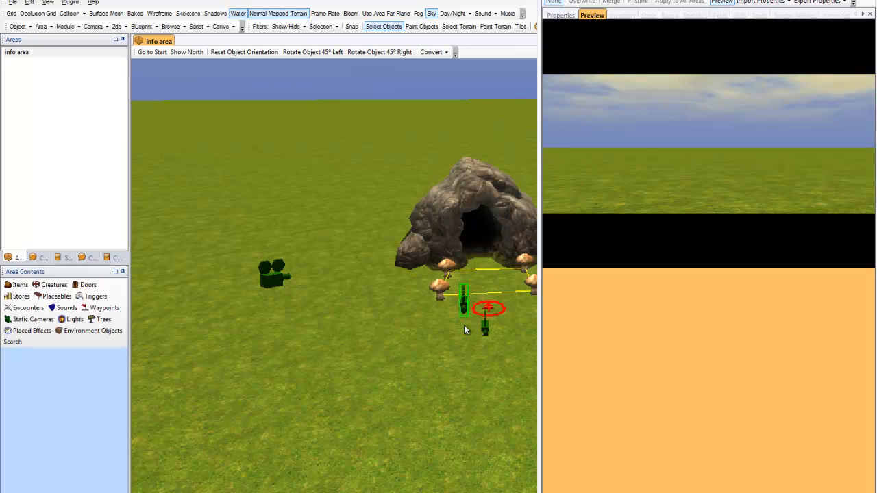
shift+drag(464, 325, 625, 322)
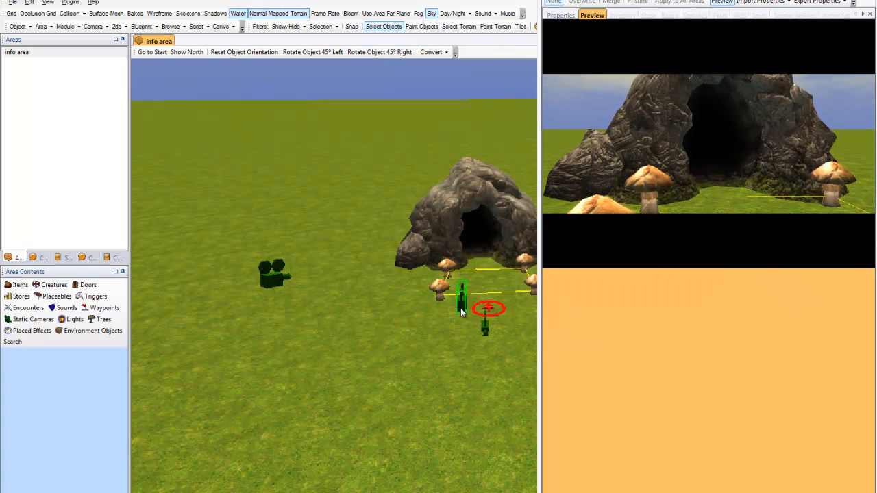
drag(462, 312, 494, 304)
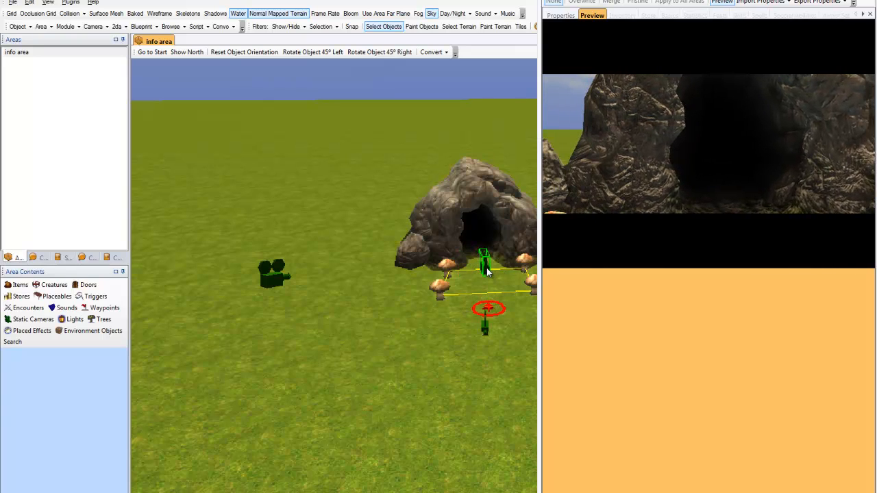
drag(487, 268, 492, 310)
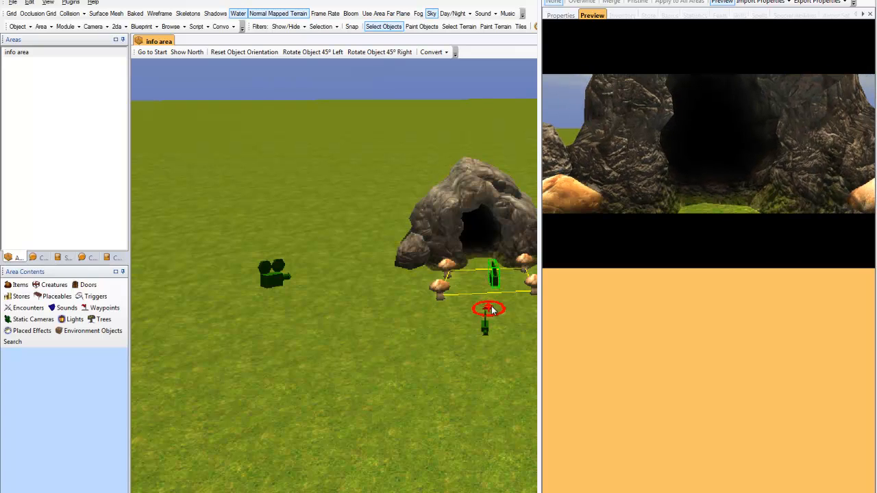
key(Page_Up)
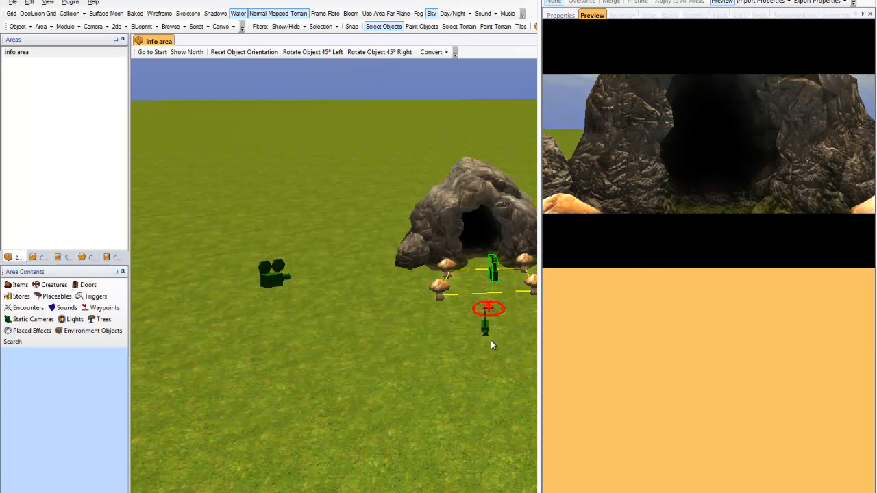
Raise the remaining cutscene camera beside the start location marker and turn it to face away from the cave
click(484, 332)
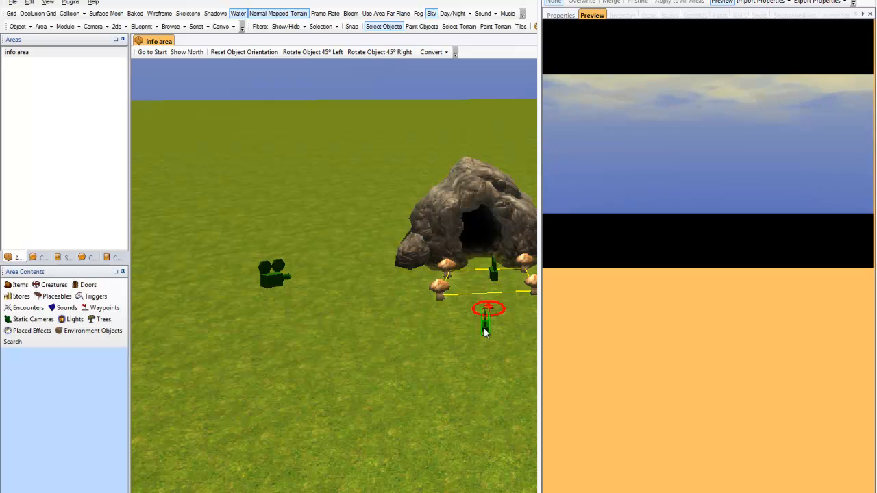
key(Page_Up)
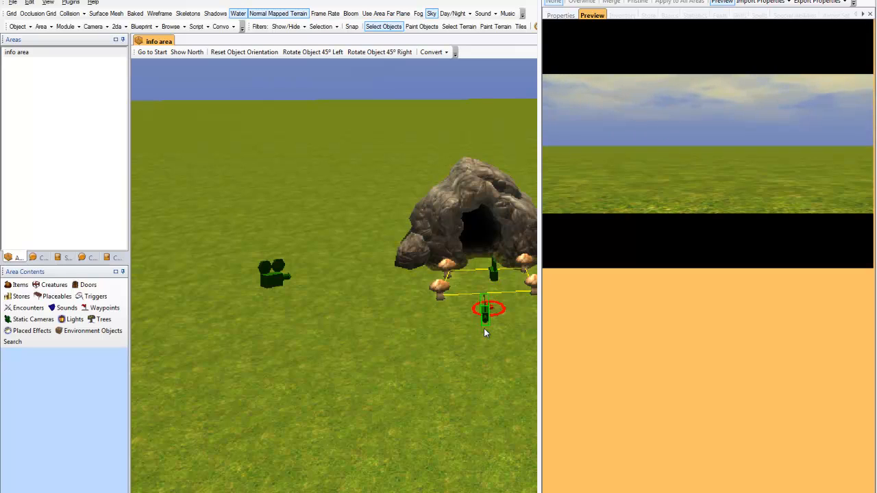
key(Left)
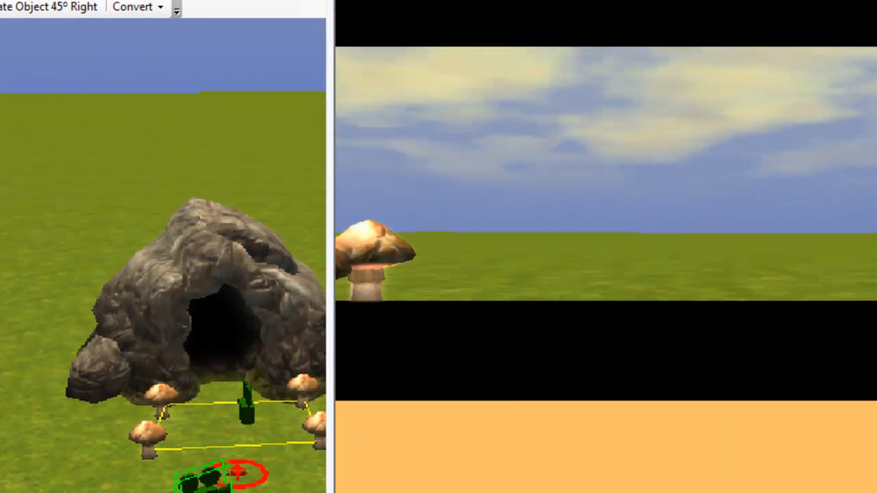
key(Left)
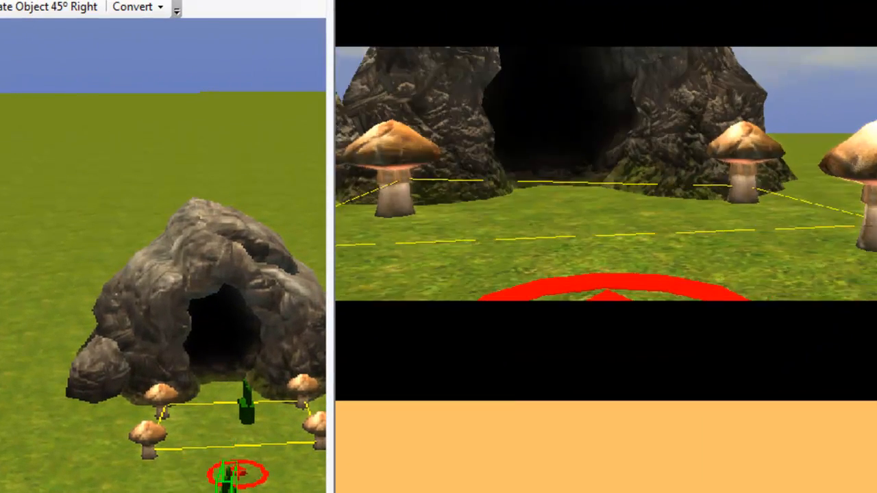
mouse_move(240, 483)
shift+mouse_down()
mouse_move(248, 492)
mouse_move(227, 484)
shift+mouse_up()
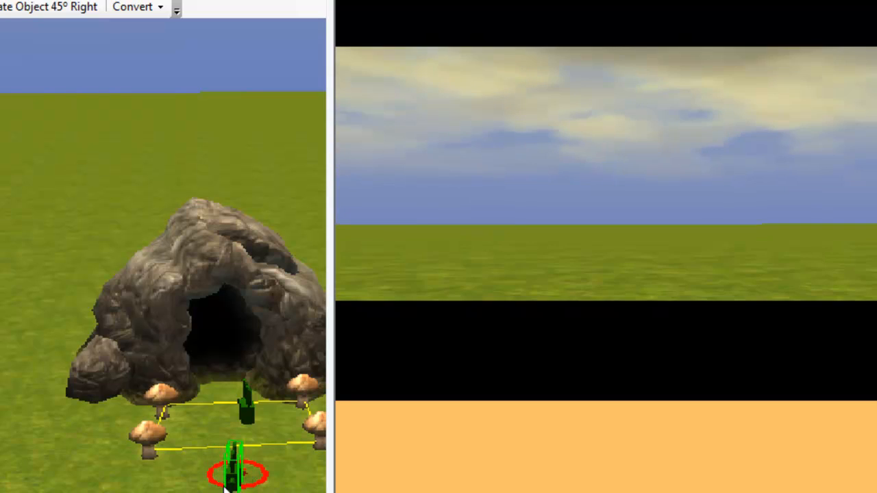
Move the third camera into the cave opening and lower it to look out between the mushrooms, then deselect it
click(227, 484)
middle_drag(226, 484, 295, 490)
right_drag(295, 490, 322, 490)
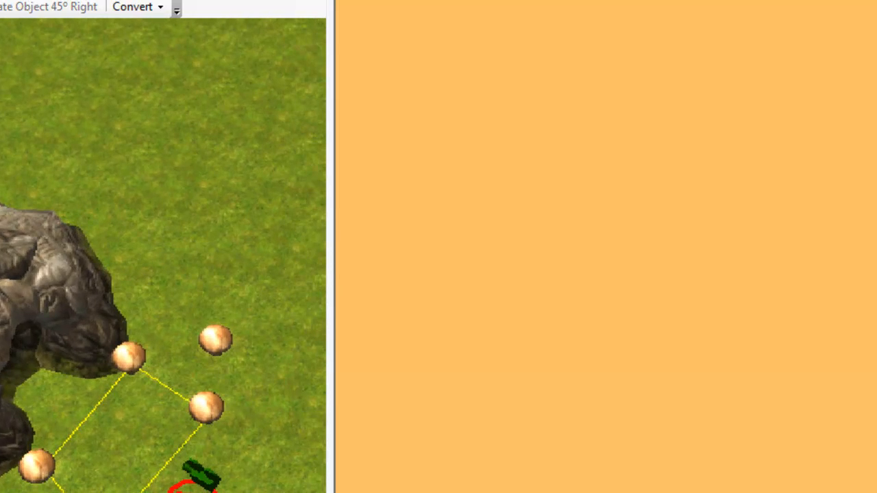
mouse_move(223, 492)
mouse_down()
mouse_move(196, 492)
mouse_move(85, 441)
mouse_move(26, 379)
mouse_move(35, 361)
mouse_move(56, 361)
mouse_move(48, 360)
mouse_up()
key(Page_Down)
key(Page_Down)
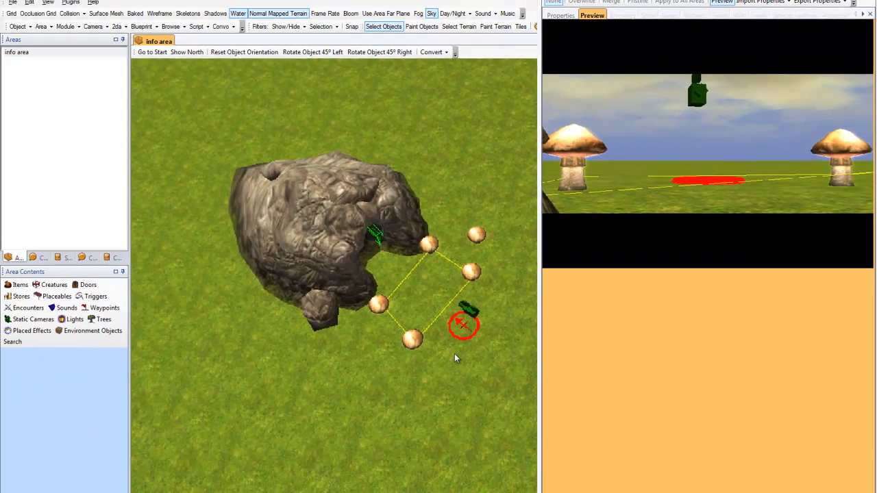
click(454, 355)
Set the tag of the distant camera at the cave's left side to koboldcave_scene_1
middle_drag(440, 361, 403, 341)
click(558, 15)
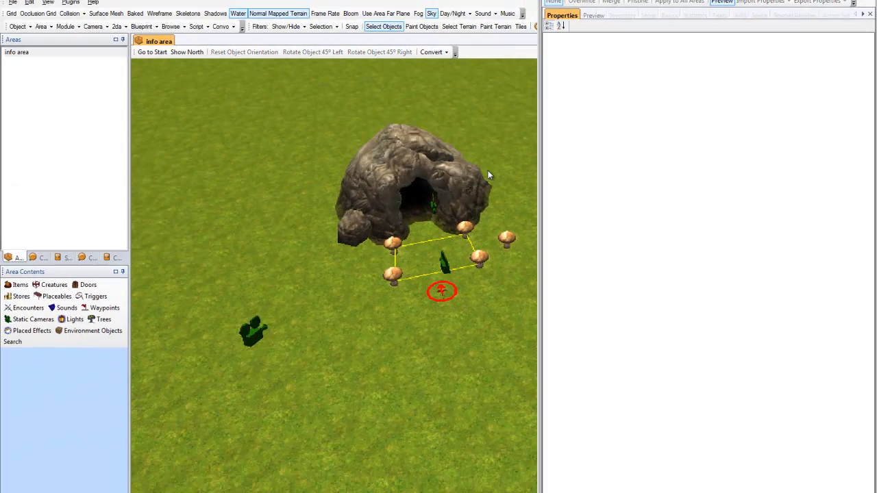
mouse_move(451, 277)
middle_down()
mouse_move(362, 272)
mouse_move(342, 303)
mouse_move(344, 373)
mouse_move(376, 350)
middle_up()
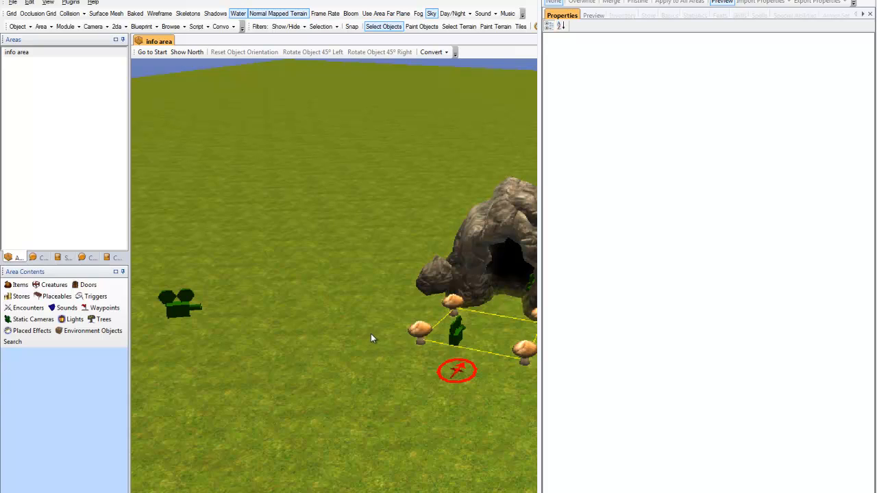
click(182, 315)
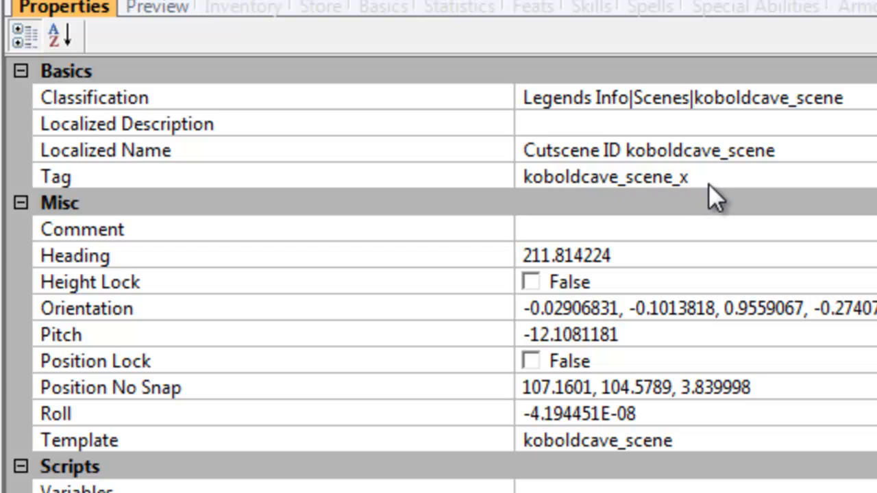
click(712, 179)
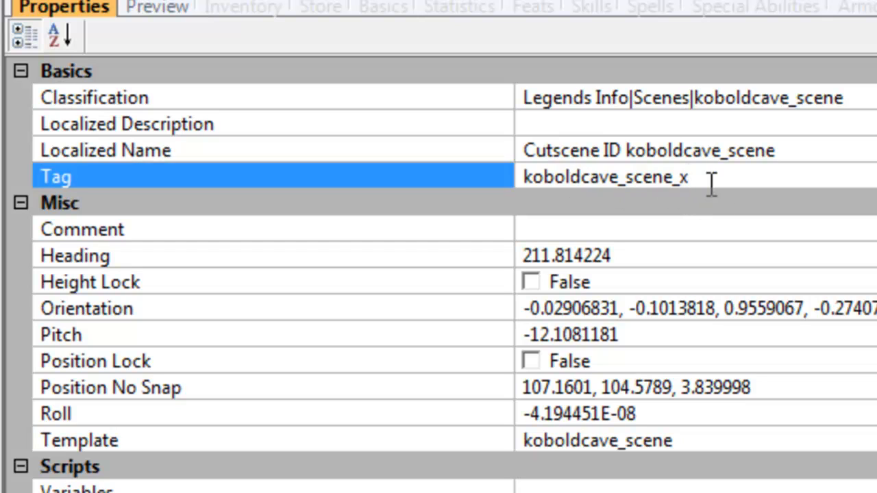
text(1)
Set the tag of the camera between the mushrooms to koboldcave_scene_2 and deselect it
click(442, 343)
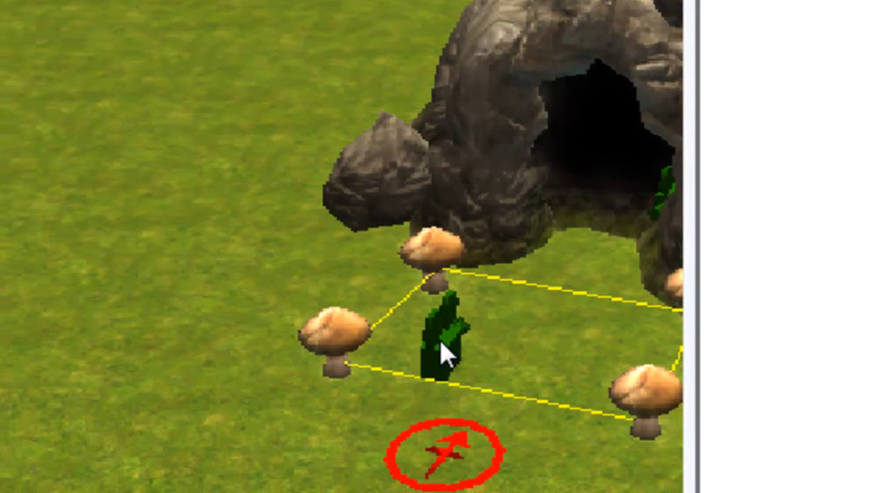
click(444, 353)
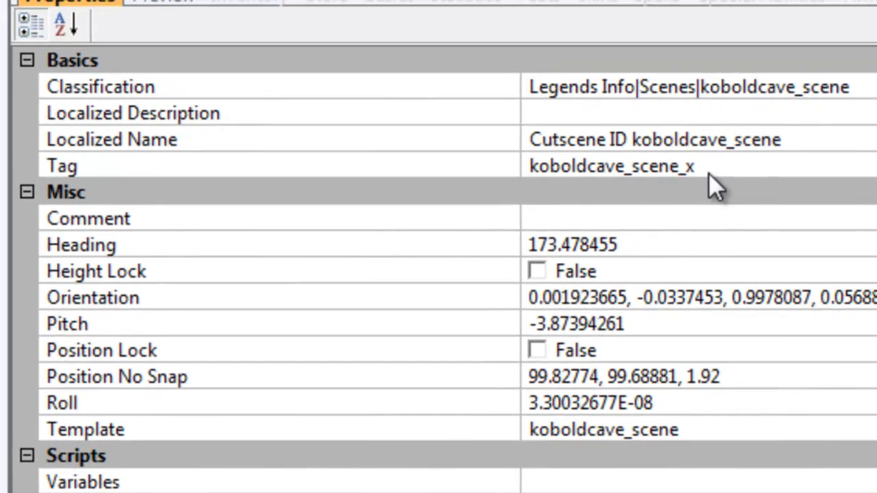
click(710, 166)
key(BackSpace)
text(2)
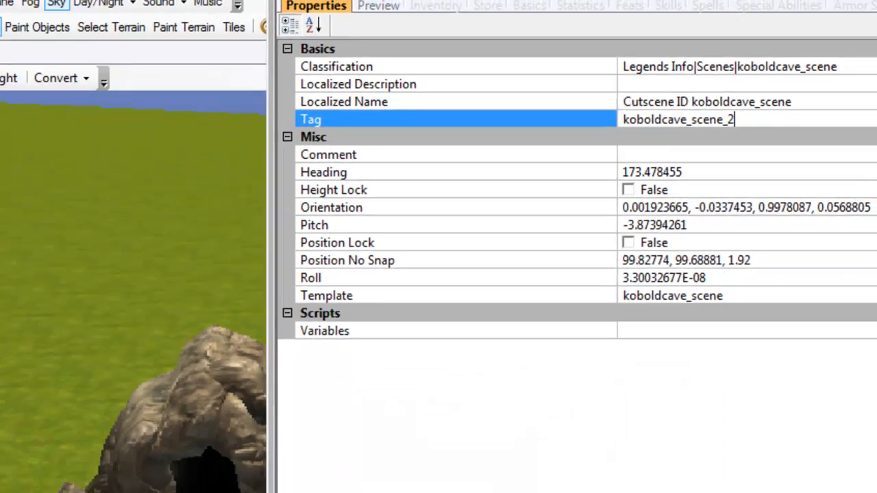
click(491, 332)
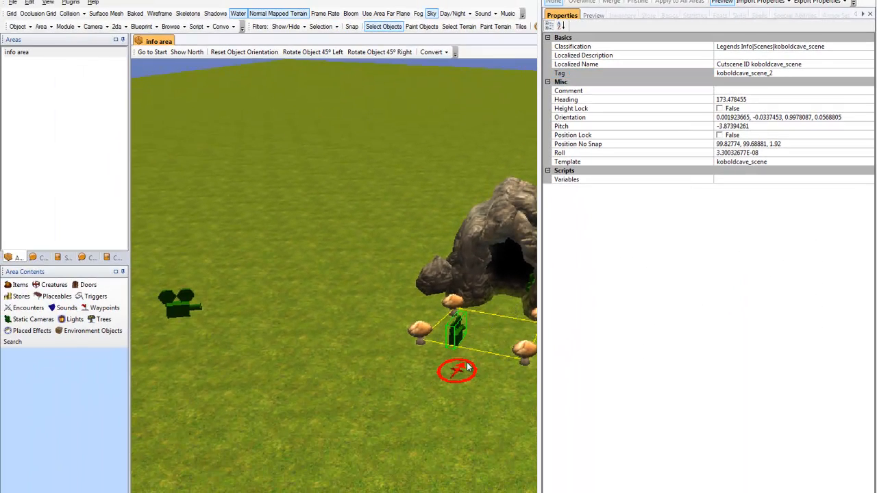
click(489, 367)
Set the tag of the camera inside the cave opening to koboldcave_scene_3
ctrl+drag(489, 367, 391, 415)
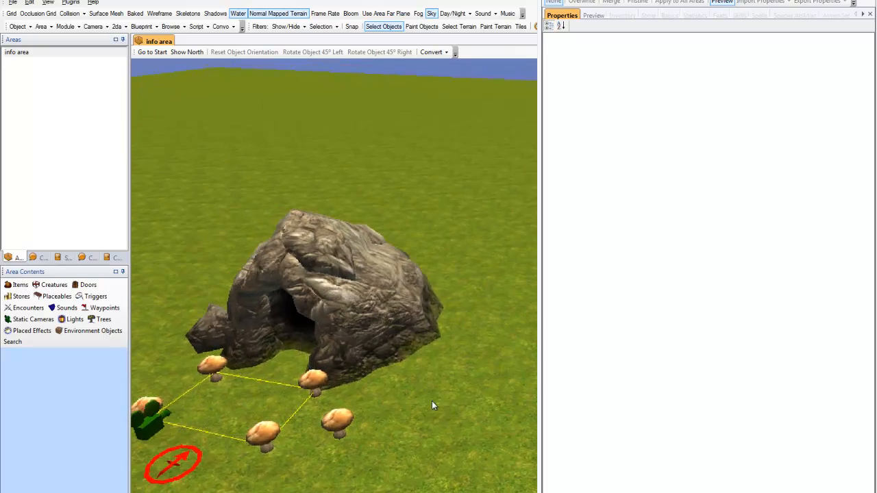
ctrl+middle_drag(432, 401, 462, 393)
click(451, 394)
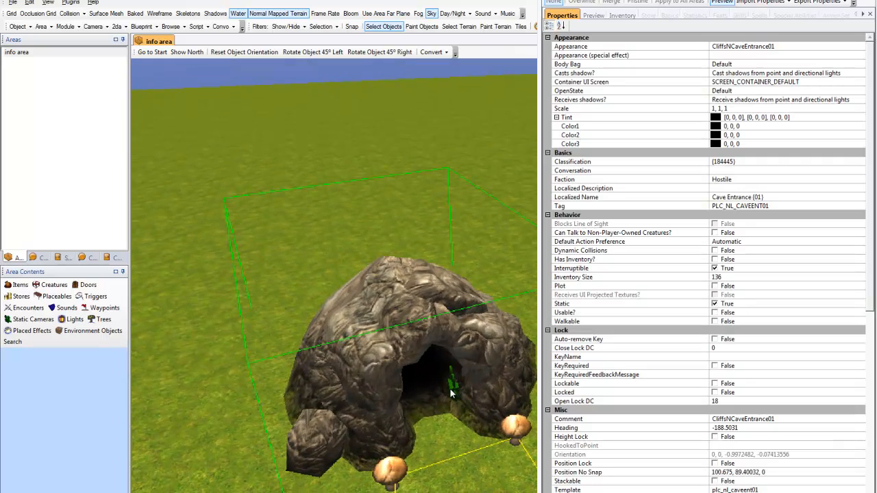
scroll(455, 393, up, 6)
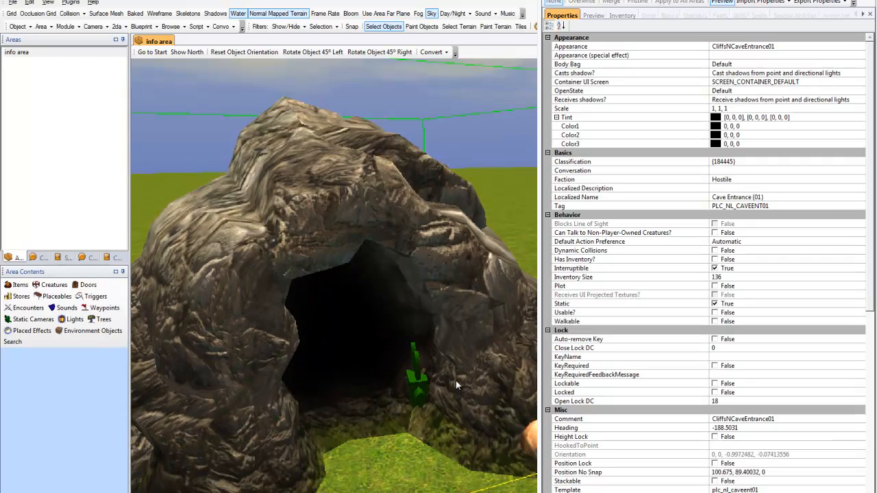
scroll(455, 374, up, 4)
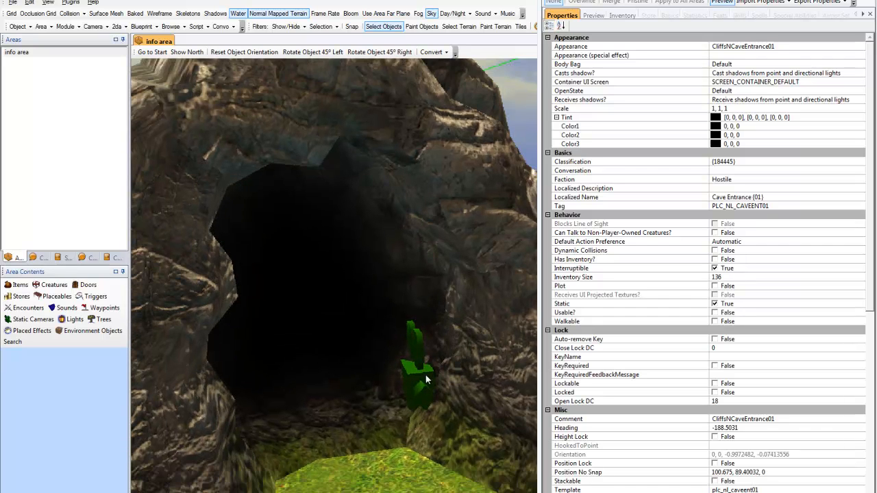
scroll(416, 373, up, 4)
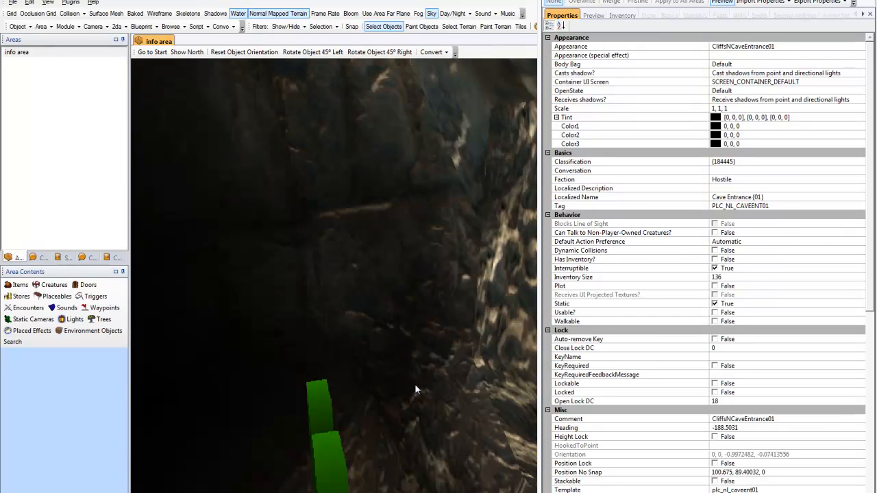
scroll(414, 380, up, 2)
click(211, 424)
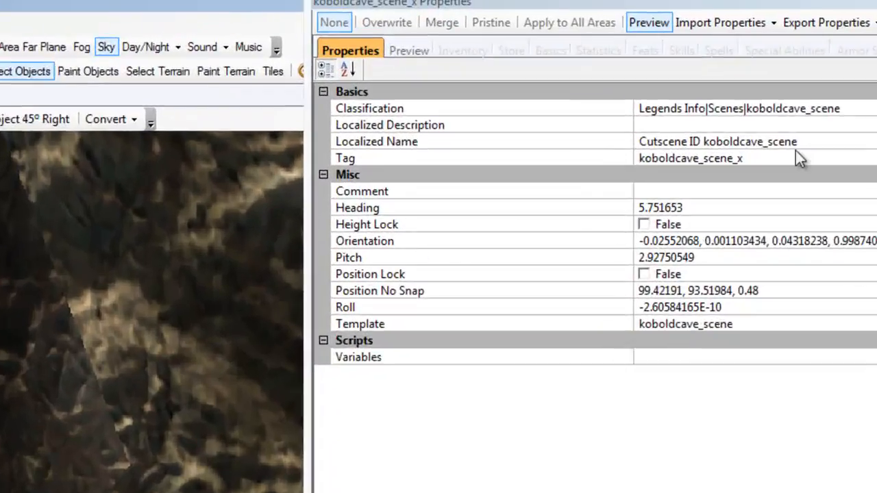
click(794, 159)
key(BackSpace)
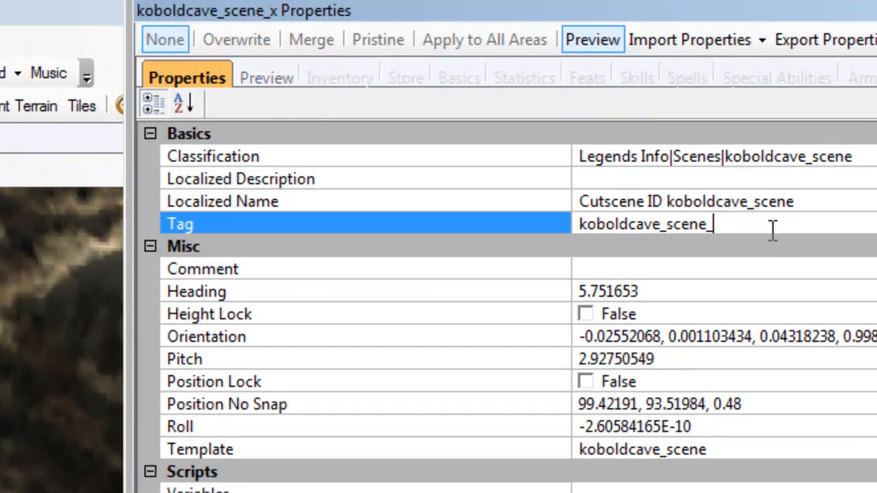
text(3)
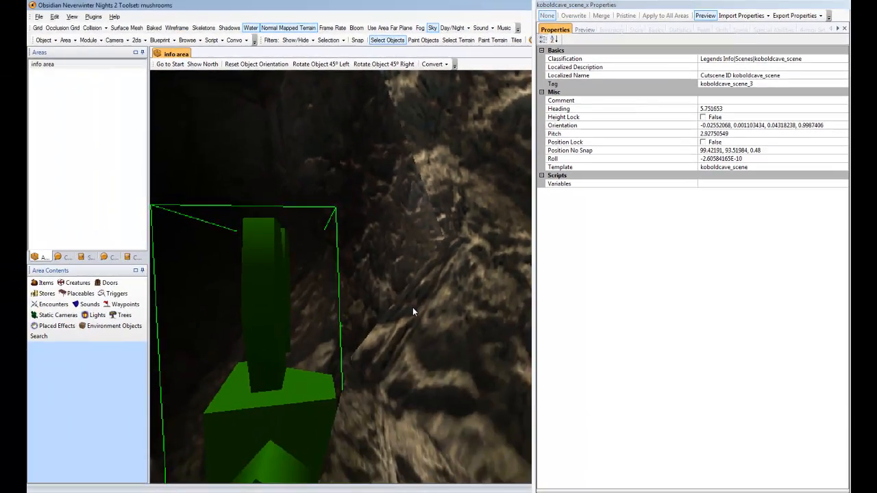
Show the preview of the camera inside the cave, selecting it from the area's static cameras under Legends Info, Scenes, koboldcave_scene
scroll(412, 310, down, 5)
scroll(412, 311, down, 3)
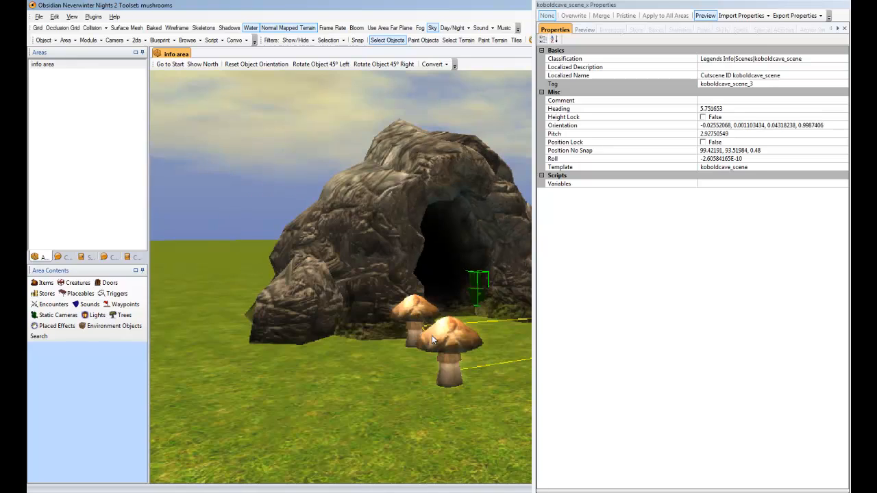
click(396, 371)
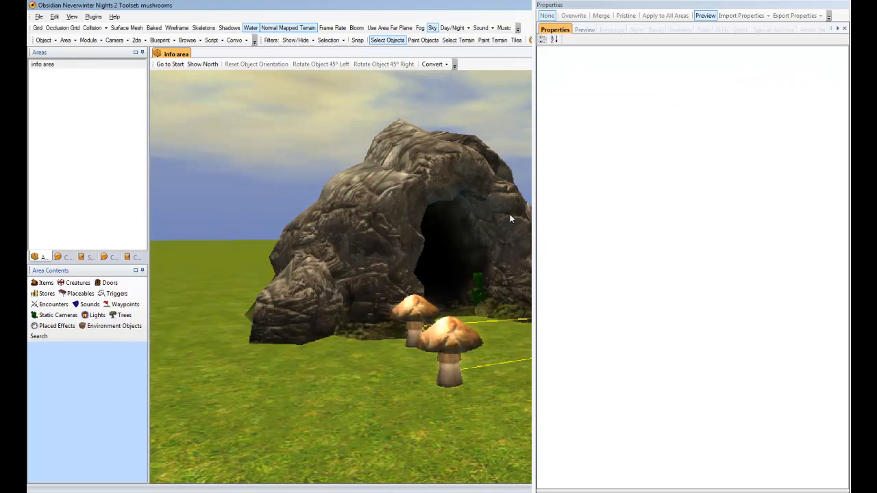
click(579, 30)
click(475, 279)
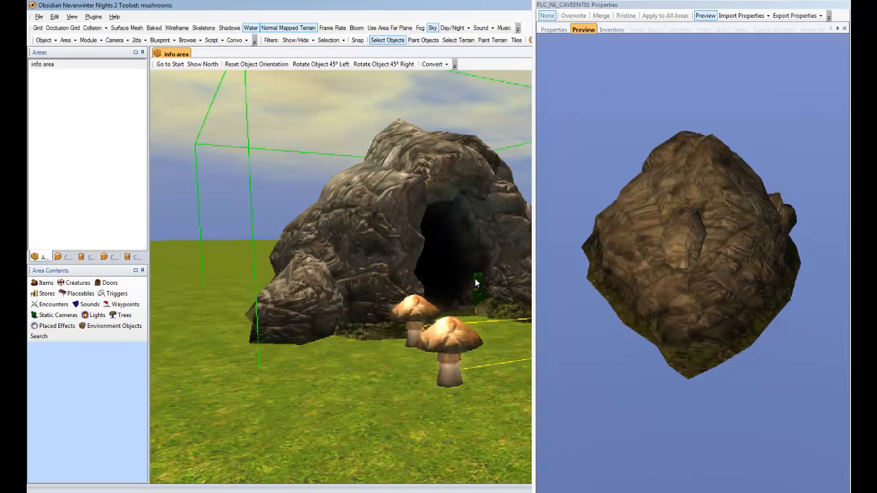
click(57, 315)
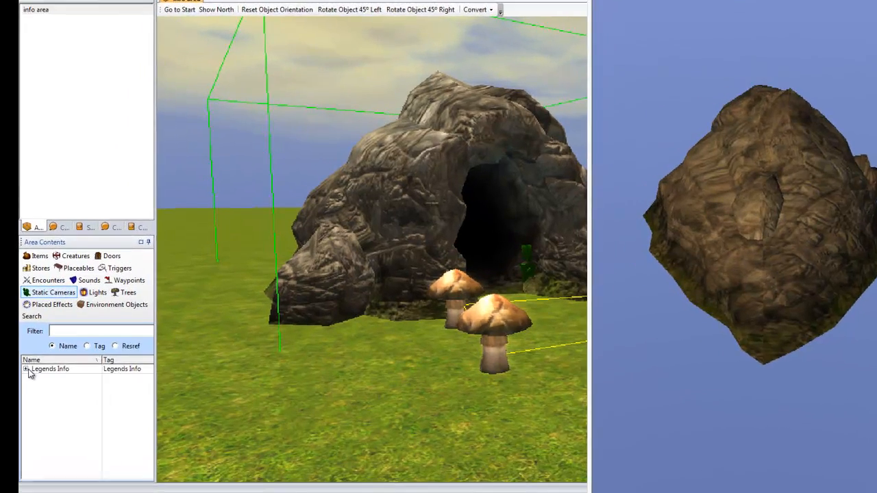
click(26, 370)
click(26, 380)
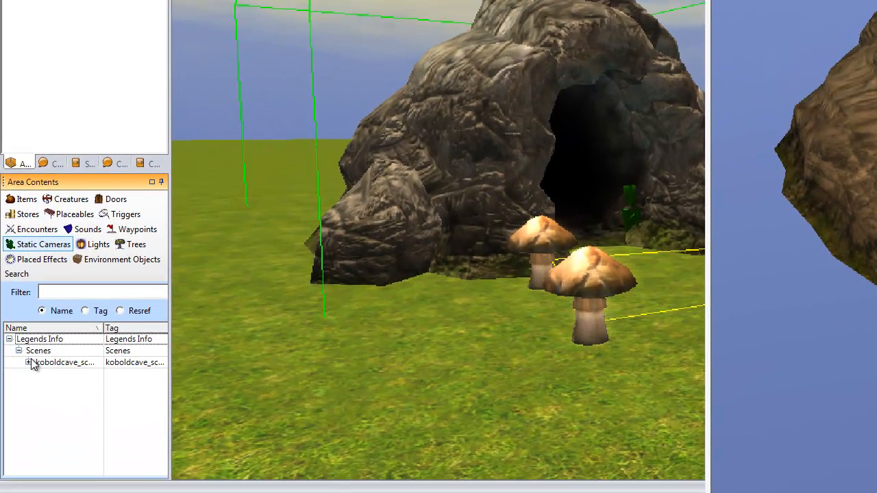
click(37, 390)
click(1, 400)
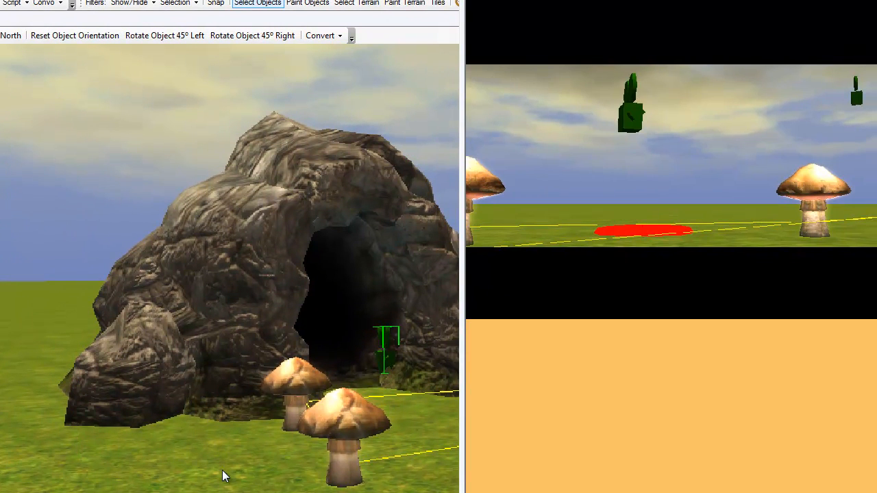